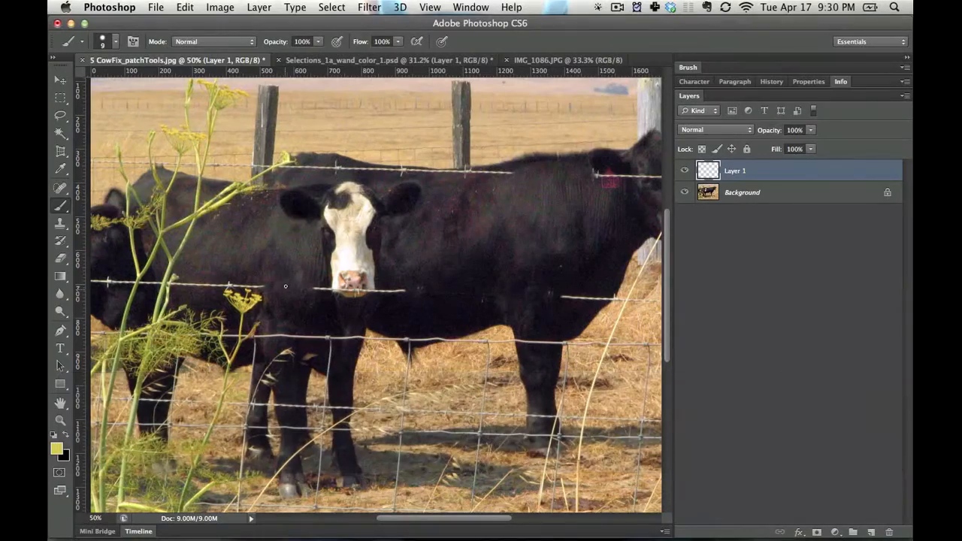
- Paint a thin yellow stroke across the black cow's flank on Layer 1 with the Brush tool
left_click(62, 205)
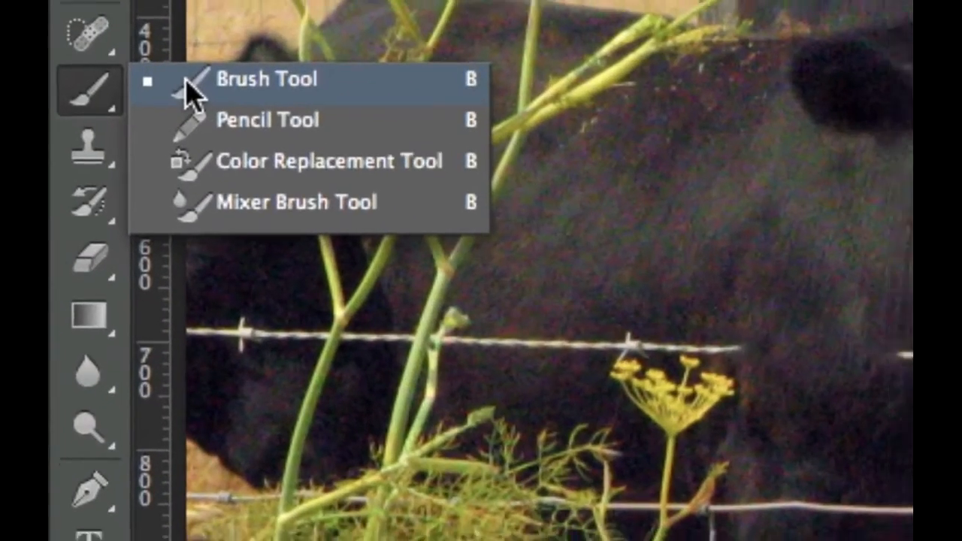
left_click(194, 84)
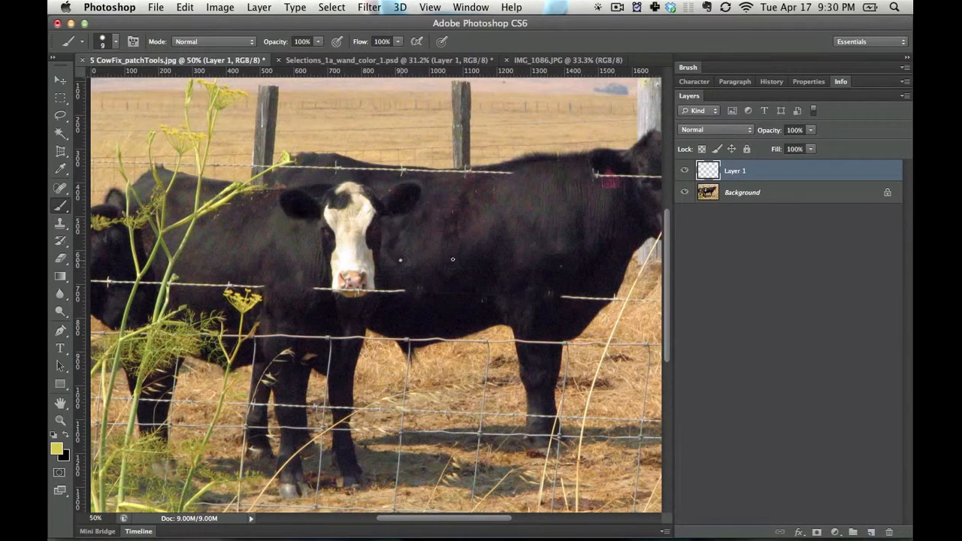
left_click(586, 254, "shift")
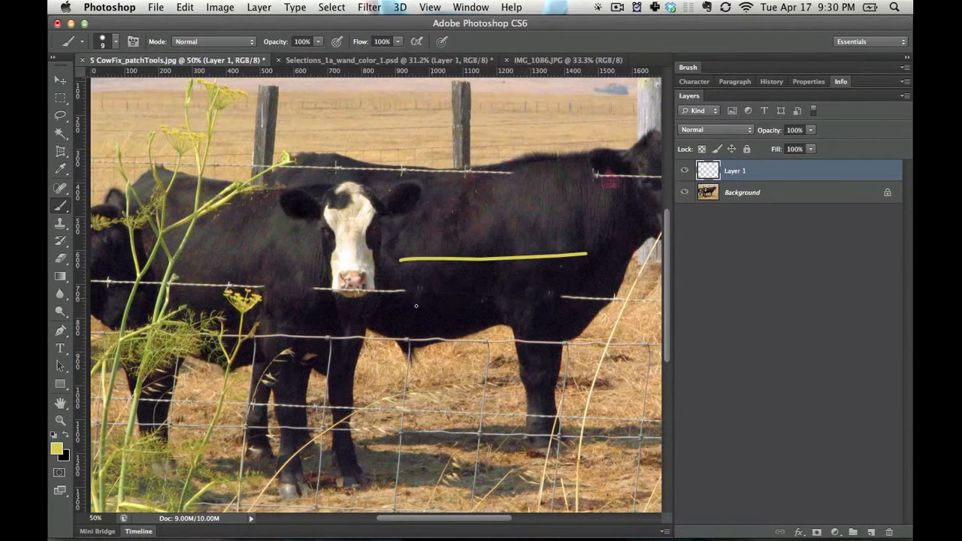
- Set the foreground color to blue #0024ff and paint a thin stroke from the cow's white face across the flank
left_click(57, 449)
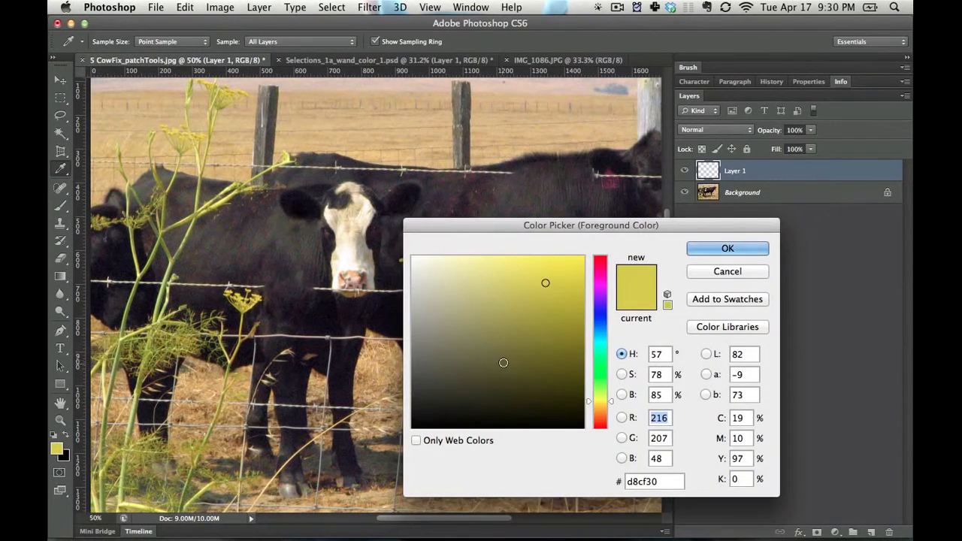
left_click(600, 317)
left_click(553, 337)
left_click(583, 282)
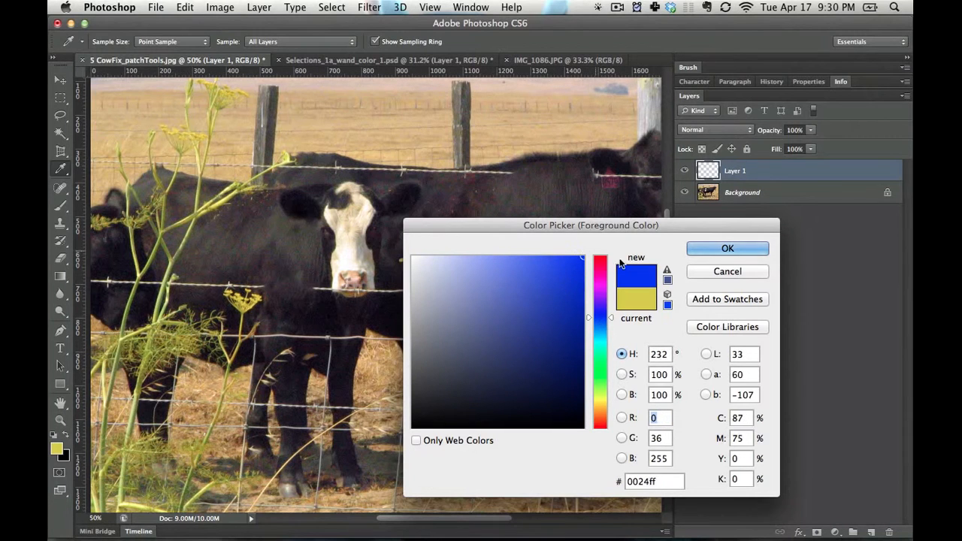
left_click(724, 249)
left_click_drag(368, 203, 391, 203)
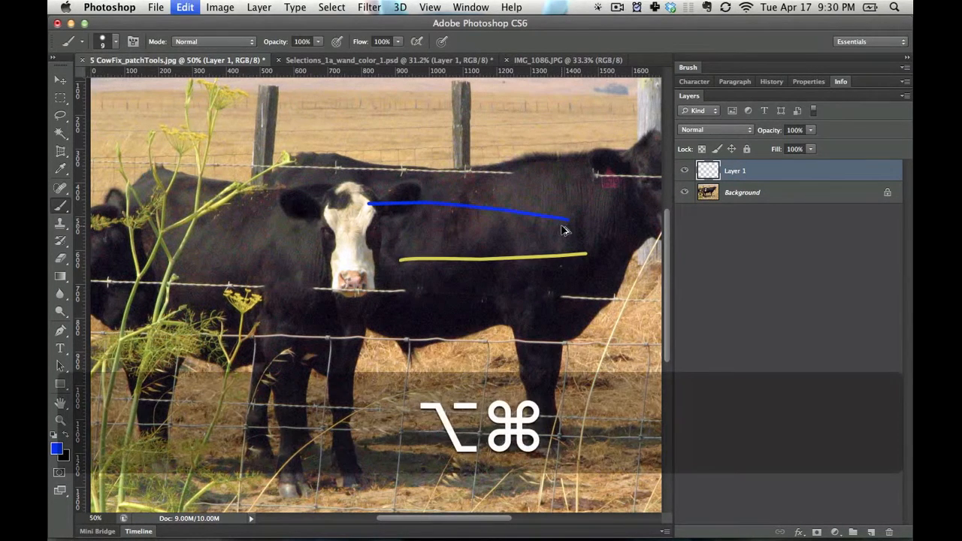
- Undo the yellow and blue strokes, then paint a thicker blue stroke with an enlarged brush from the white face across the flank
key("super+alt+z")
key("super+alt+z")
key("bracketright")
key("bracketright")
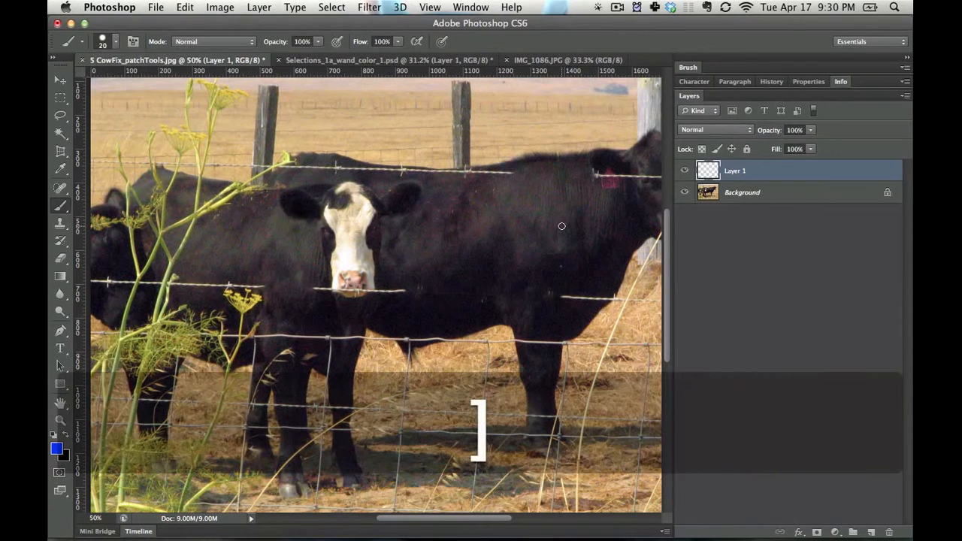
left_click_drag(381, 232, 665, 223)
- Reduce the brush size to 20 px and paint a thinner blue stroke from the flank to the cow's nose
key("bracketleft")
key("bracketleft")
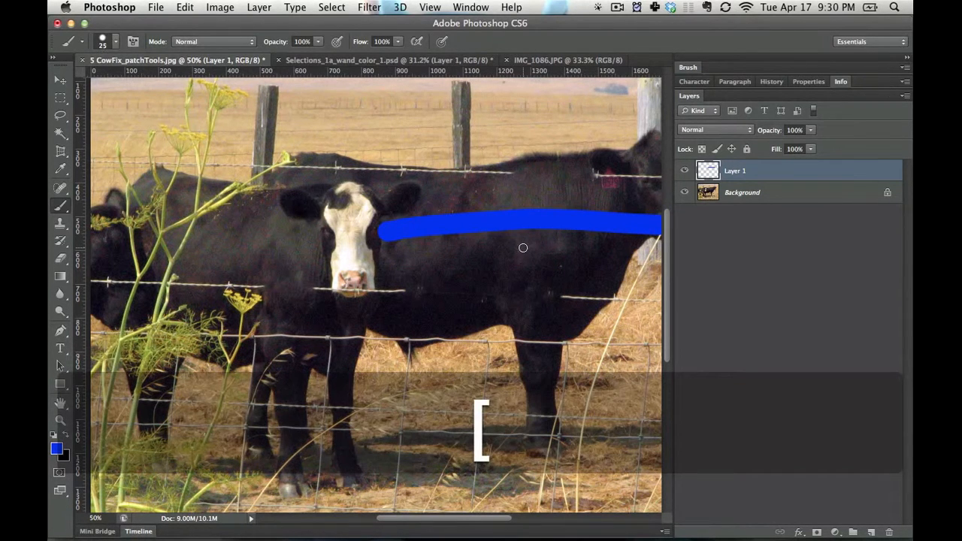
left_click_drag(570, 247, 362, 277)
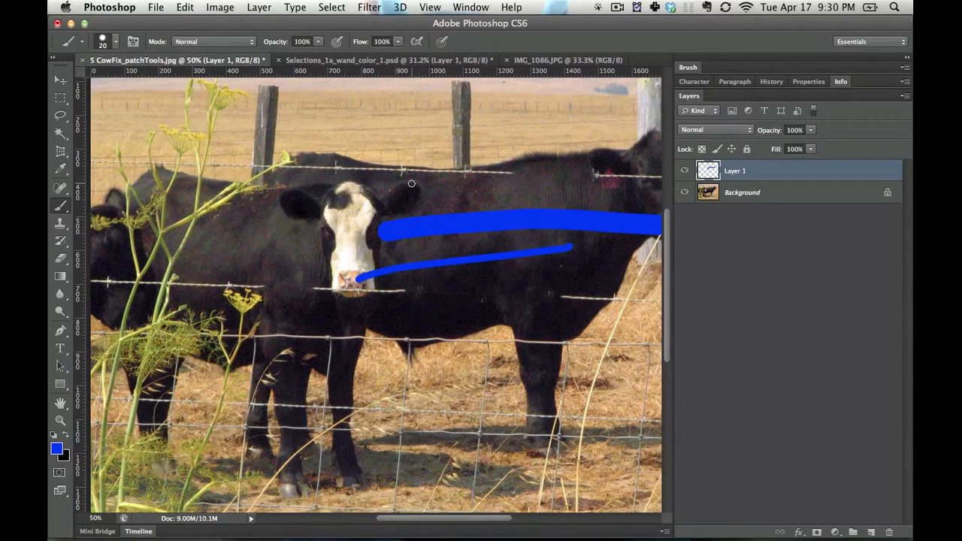
- Enlarge the brush to 200 px and paint a wide hard-edged blue stroke over the fence and the cows' backs
key("bracketright")
key("bracketright")
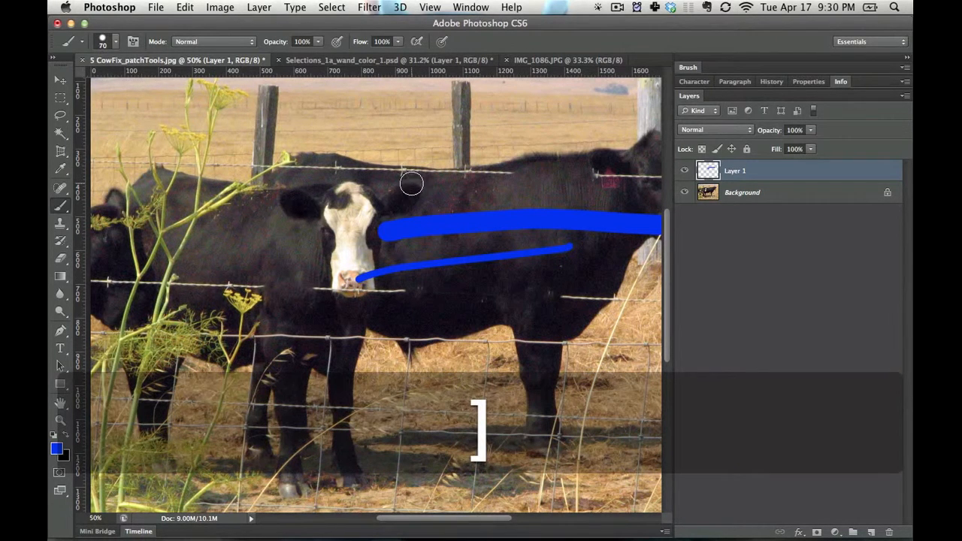
key("bracketright")
key("bracketright")
key("bracketright")
key("bracketright")
key("bracketright")
key("bracketright")
key("bracketright")
left_click_drag(247, 158, 546, 135)
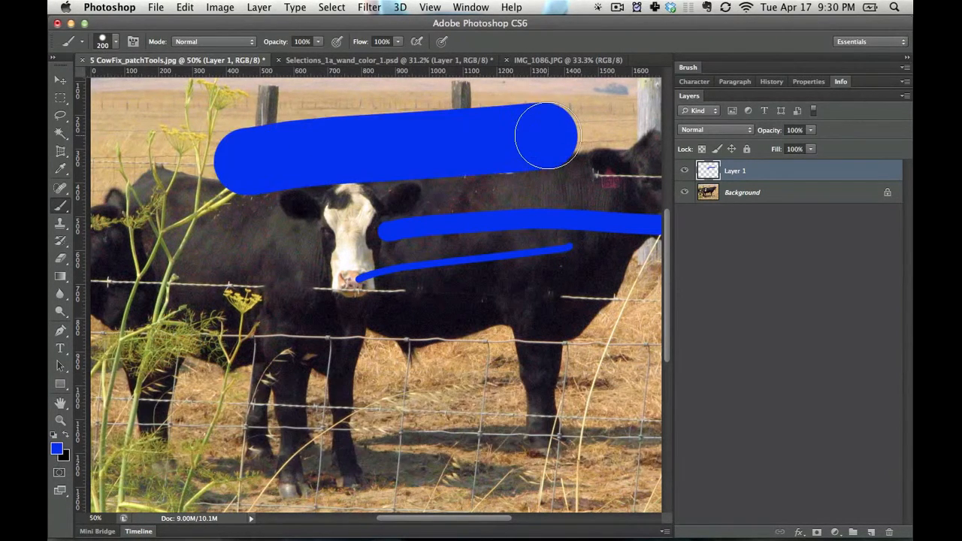
- Paint a soft-edged blue stroke across the cows' bellies with reduced brush hardness, and a harder-edged one across the legs with increased hardness
key("shift")
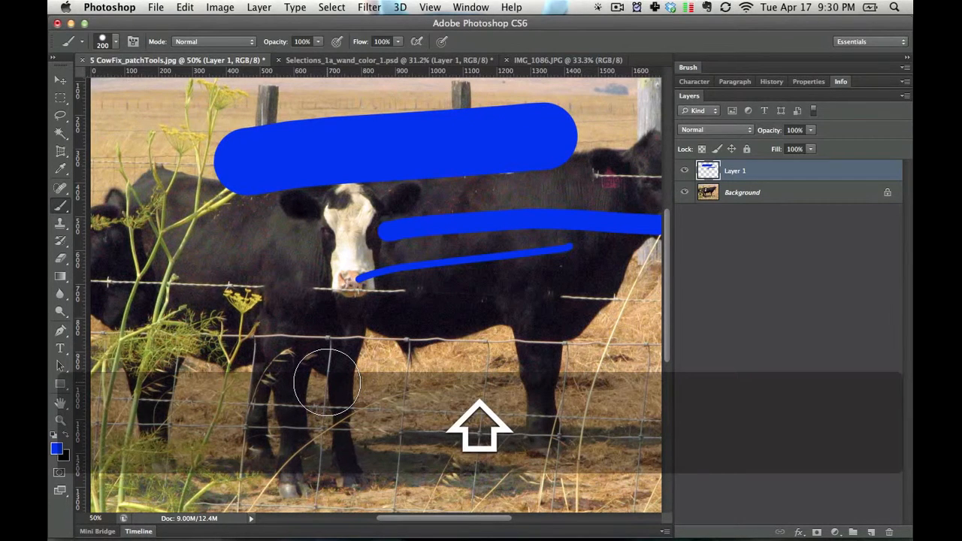
key("shift+bracketleft")
key("shift+bracketleft")
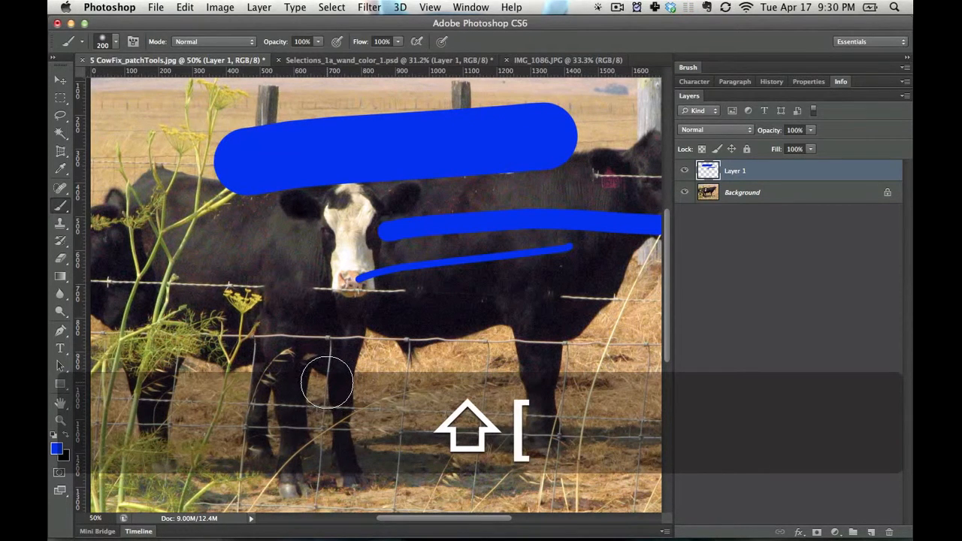
left_click_drag(224, 350, 537, 338)
key("shift+bracketright")
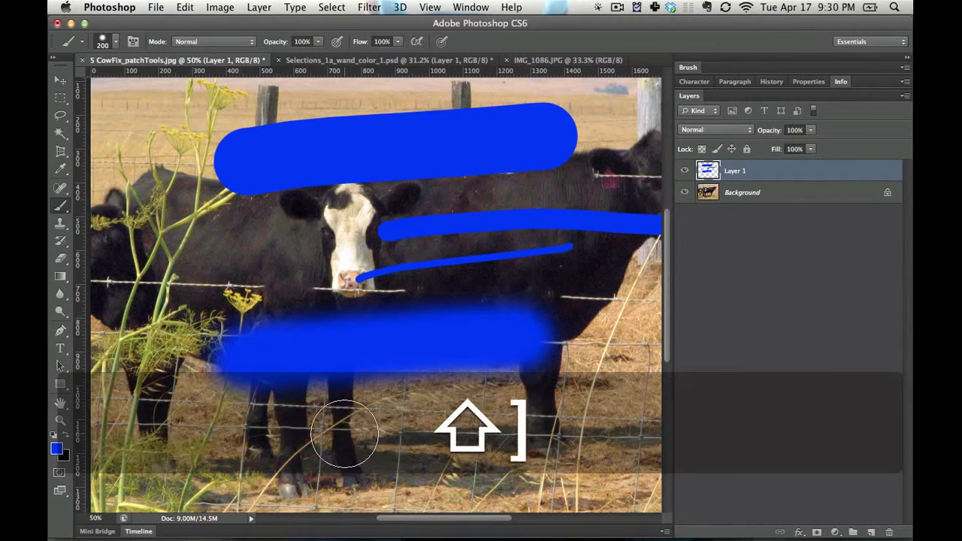
mouse_move(344, 434)
left_mouse_down()
mouse_move(337, 429)
mouse_move(603, 429)
left_mouse_up()
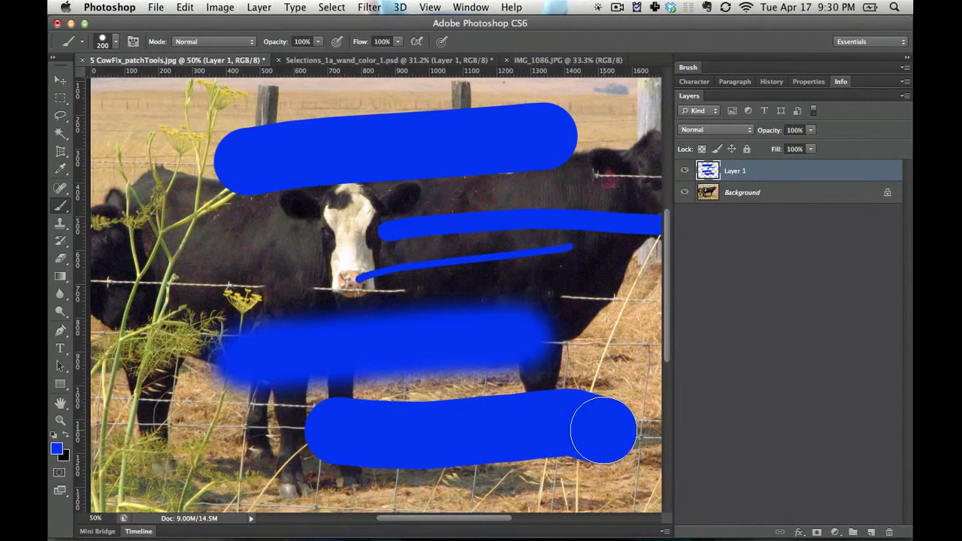
- Clear all the blue strokes from Layer 1 and deselect
key("super+a")
key("BackSpace")
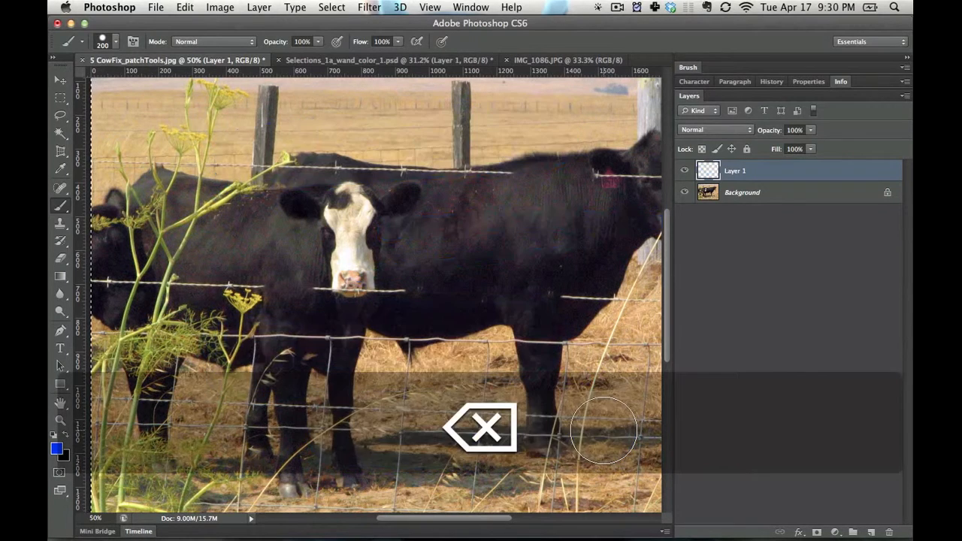
key("super+d")
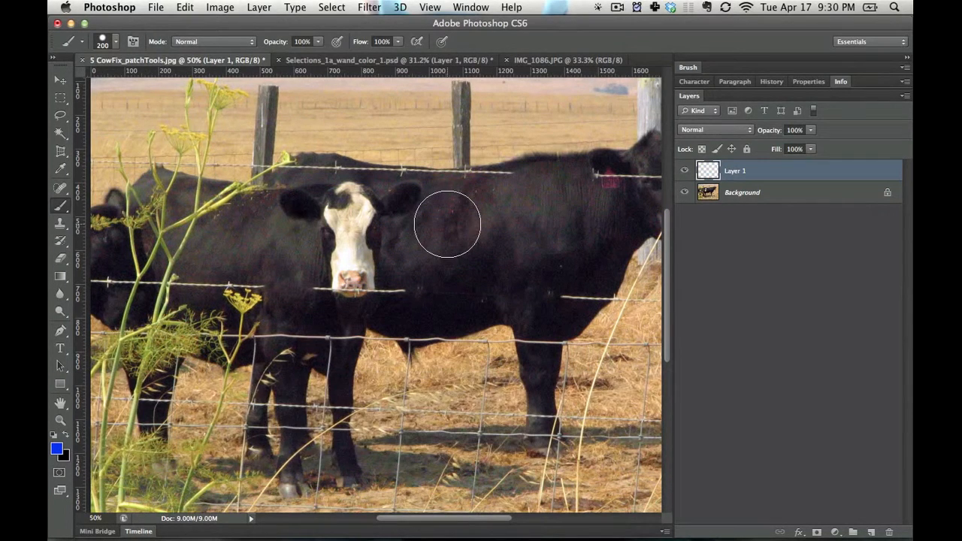
- Reduce the brush size to 80 px, sample the yellow flower's color and paint an S-shaped stroke on the cow's flank
key("bracketleft")
key("bracketleft")
key("bracketleft")
key("bracketleft")
key("bracketleft")
key("bracketleft")
key("alt")
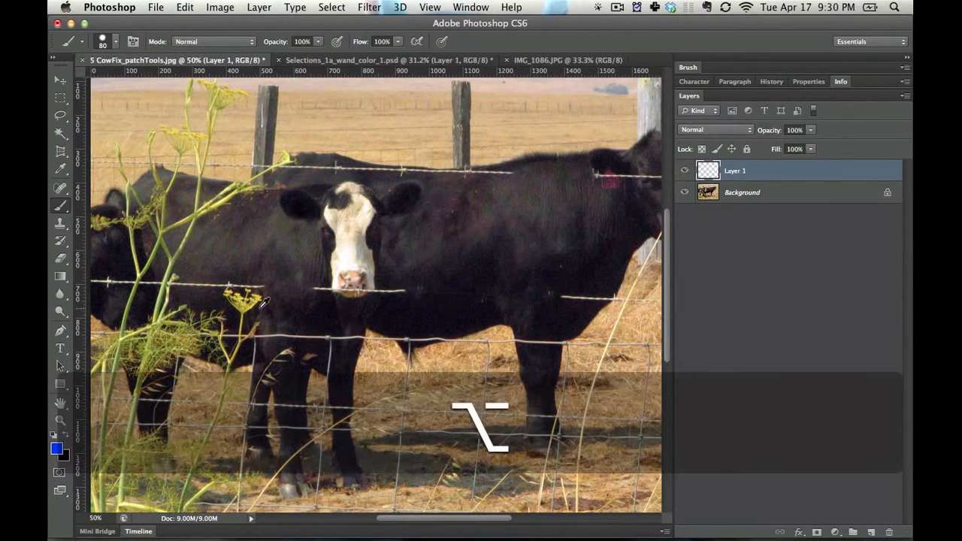
left_click(254, 297, "alt")
mouse_move(438, 226)
left_mouse_down()
mouse_move(548, 224)
mouse_move(569, 284)
left_mouse_up()
- Sample a gray-green color at the edge of the cow's face and paint it over the olive stroke
key("alt")
left_click(369, 246, "alt")
mouse_move(430, 222)
left_mouse_down()
mouse_move(473, 266)
mouse_move(569, 296)
left_mouse_up()
- Sample brownish and pink colors from the cow's nose and paint short overlapping dabs beside the gray-green stroke
left_click(357, 290, "alt")
mouse_move(440, 253)
left_mouse_down()
mouse_move(422, 263)
mouse_move(446, 275)
left_mouse_up()
key("alt")
left_click(353, 280, "alt")
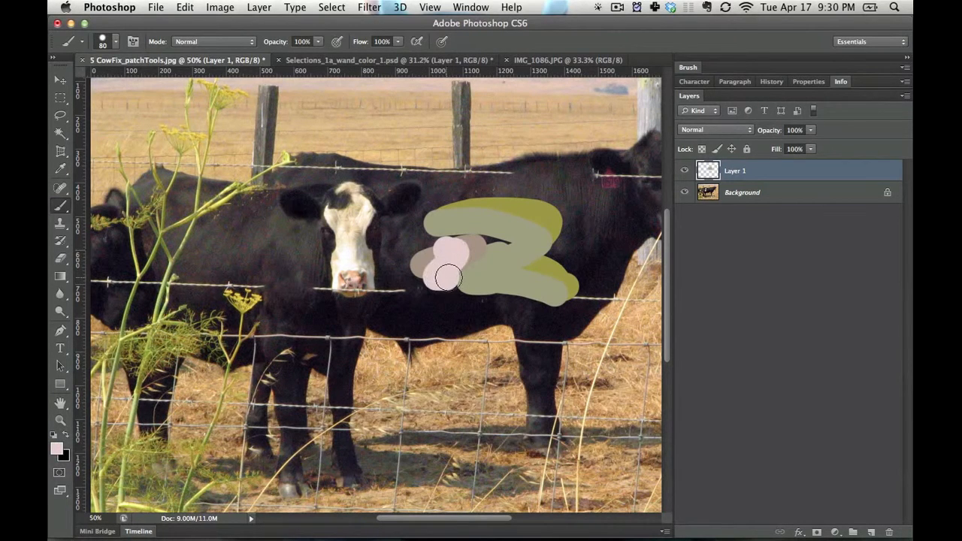
- Browse the brush presets and choose a textured 36 px brush tip
right_click(452, 267)
left_click_drag(523, 298, 520, 296)
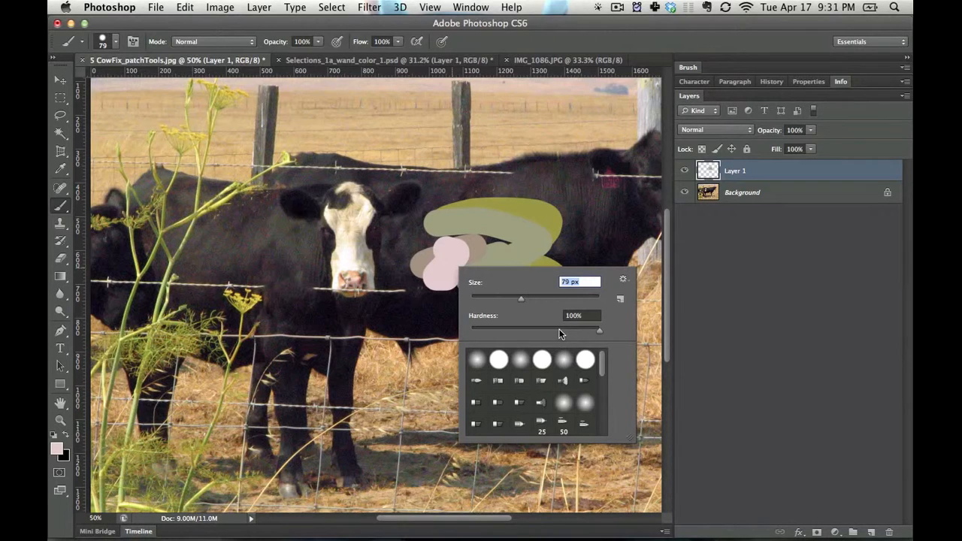
left_click(622, 282)
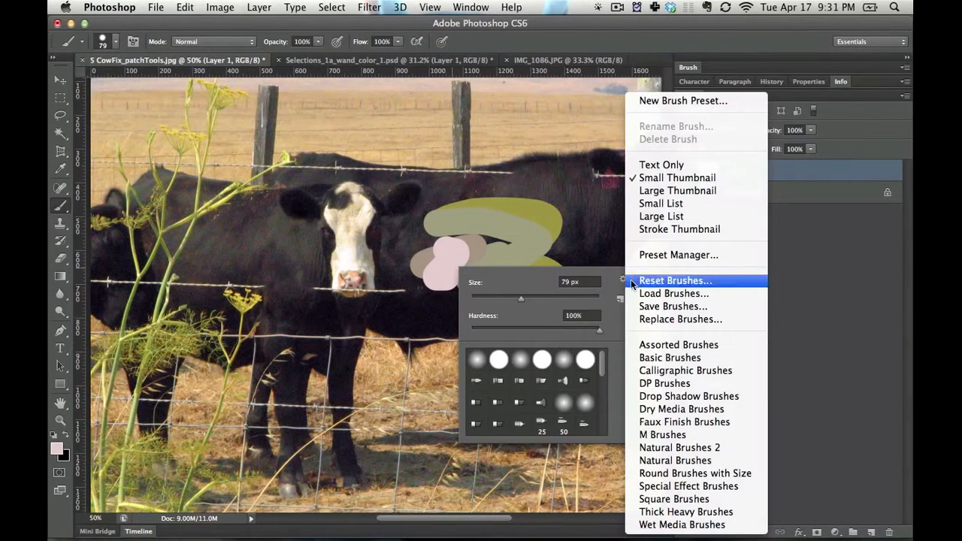
left_click(684, 421)
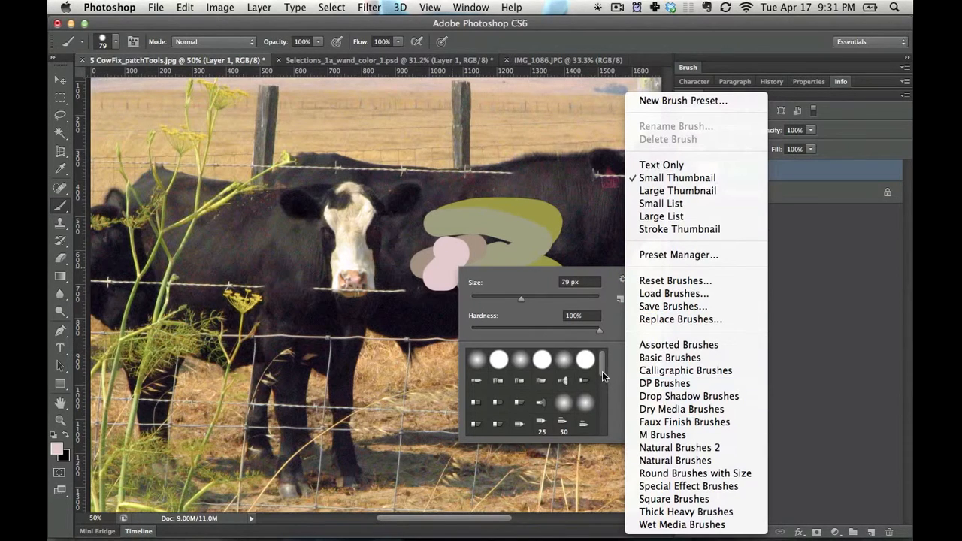
left_click_drag(601, 369, 604, 419)
left_click(584, 417)
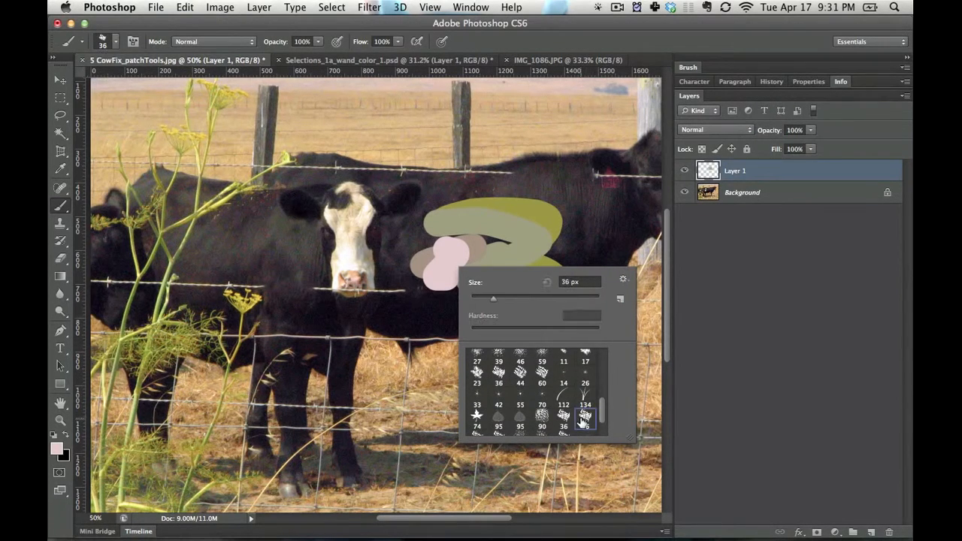
- Paint a pink textured zigzag stroke over the front cow's body and undo it
mouse_move(274, 237)
left_mouse_down()
mouse_move(270, 290)
mouse_move(426, 368)
left_mouse_up()
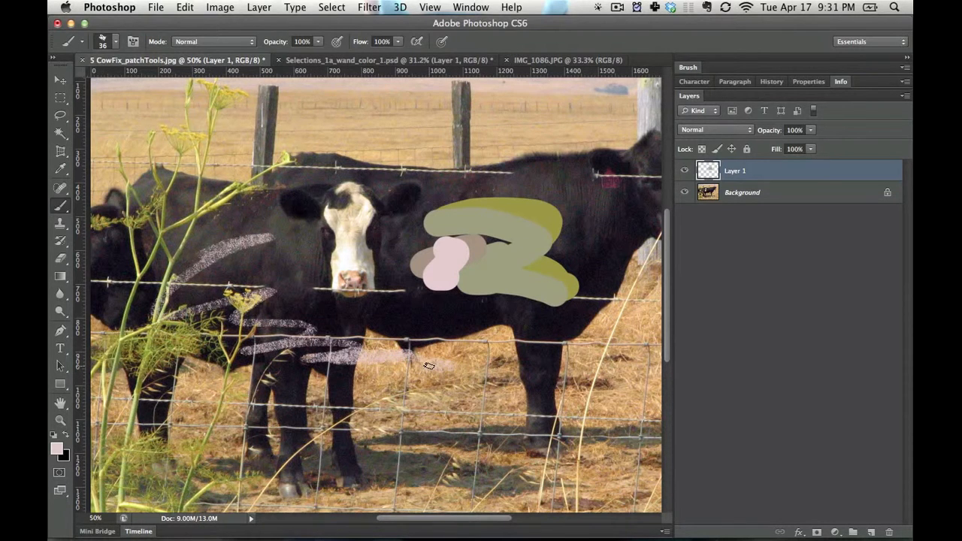
key("super+z")
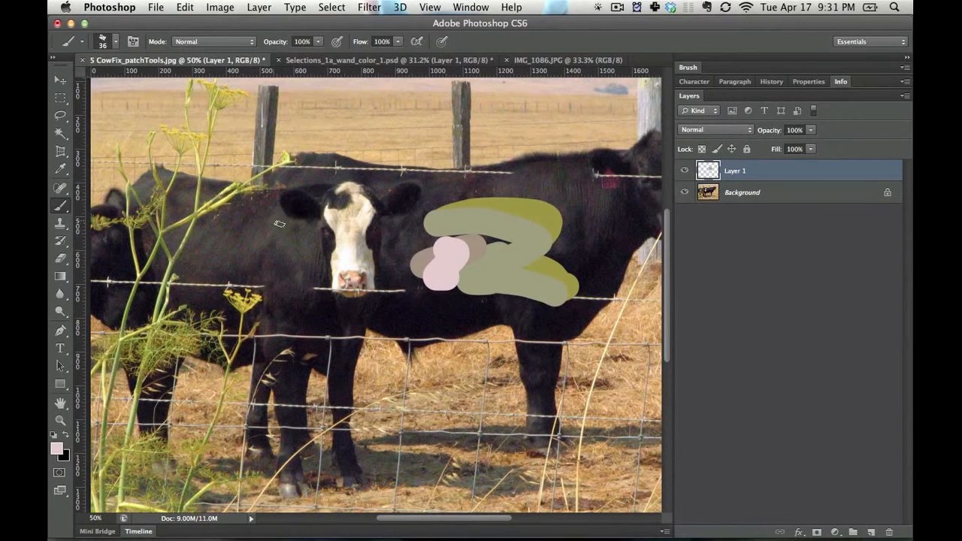
- Select the yellow flower head in front of the cow with a rectangular marquee and desaturate it on the Background layer
left_click(61, 98)
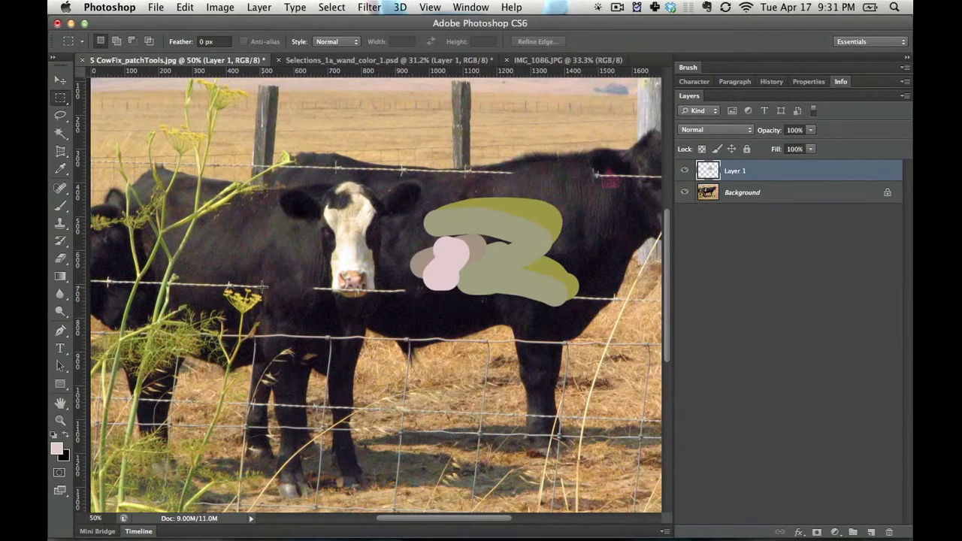
left_click_drag(267, 285, 222, 316)
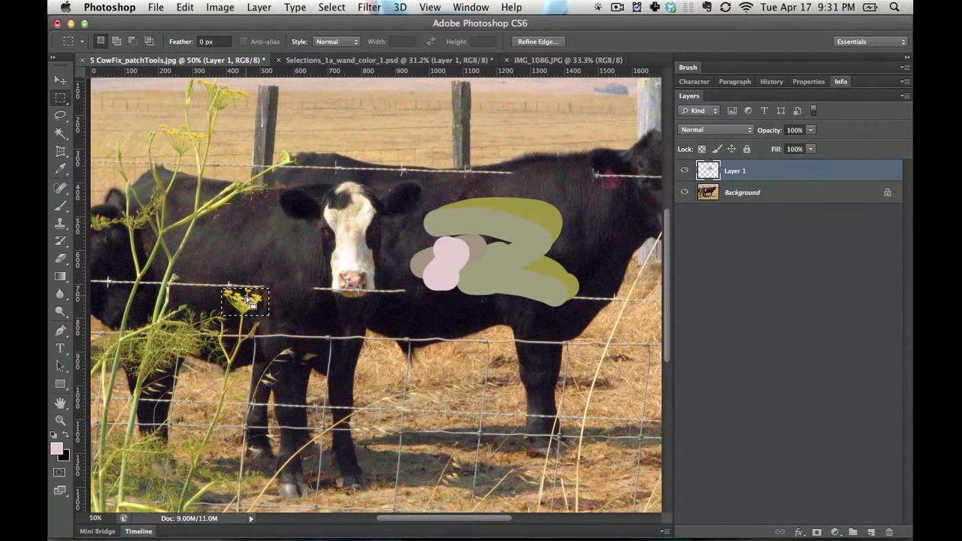
key("super+shift+u")
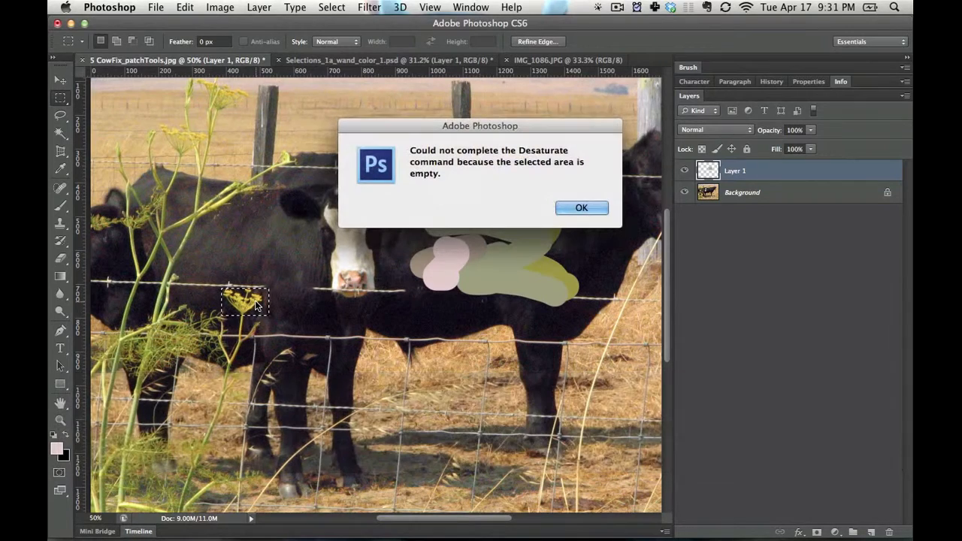
left_click(581, 208)
left_click(781, 197)
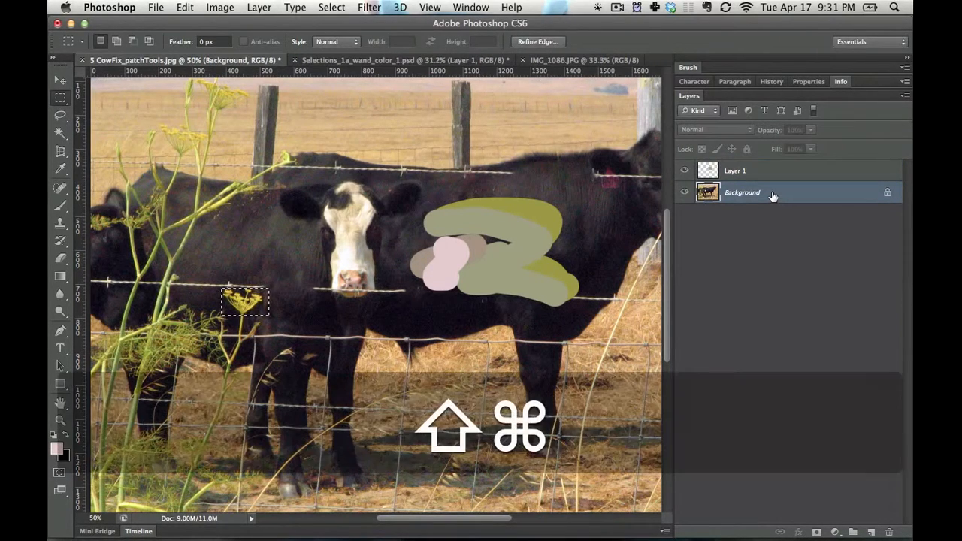
key("super+shift+u")
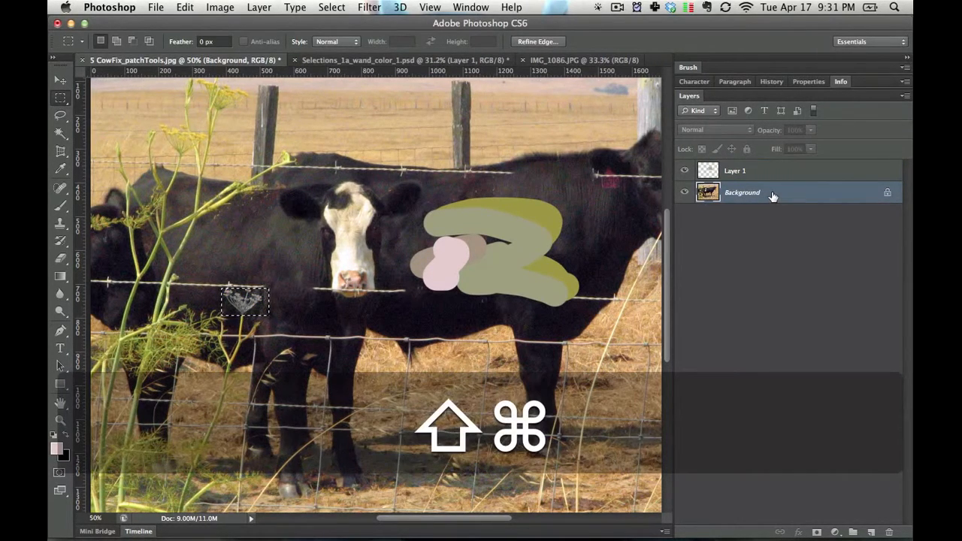
- Apply Curves to the selected flower, sampling its bright petals as the white point and its dark surroundings as the black point
key("super+m")
left_click(725, 419)
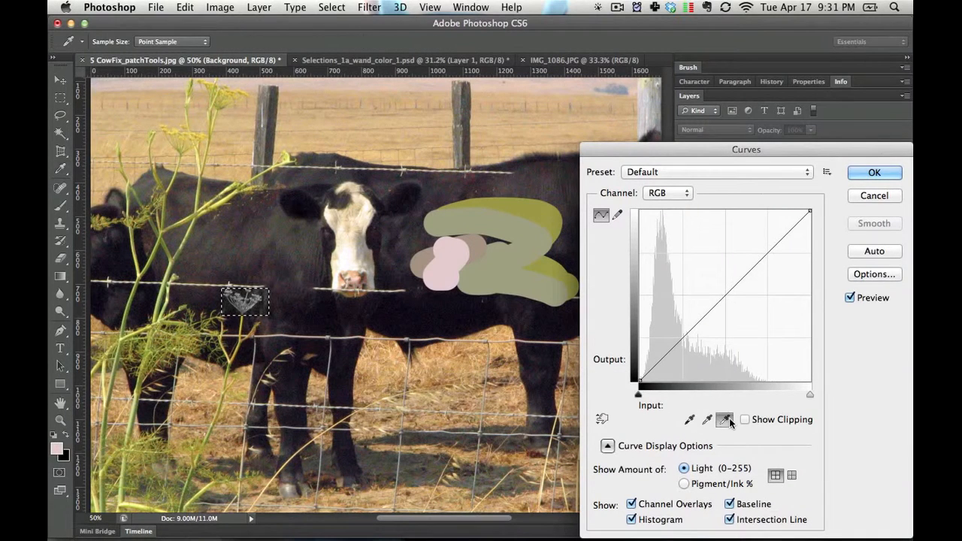
left_click(243, 299)
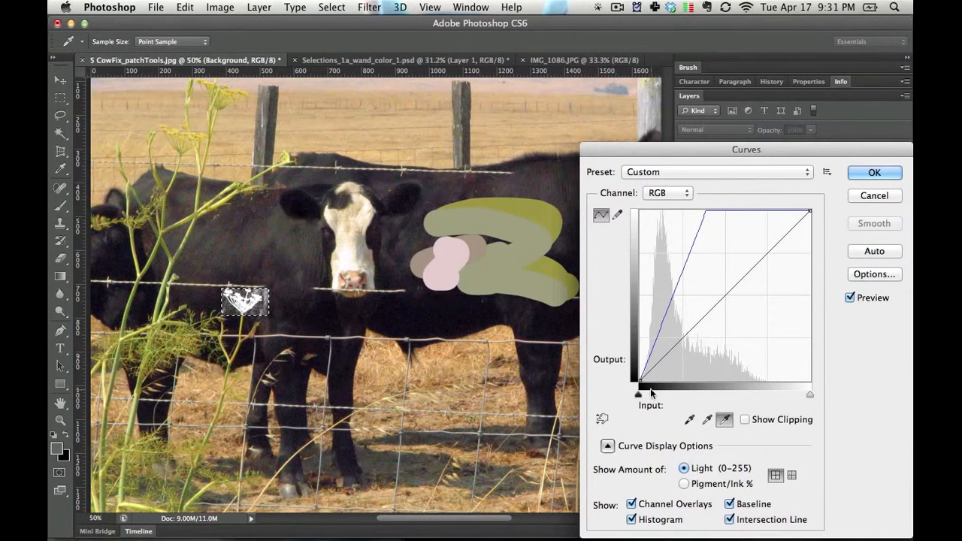
left_click(689, 419)
left_click(252, 300)
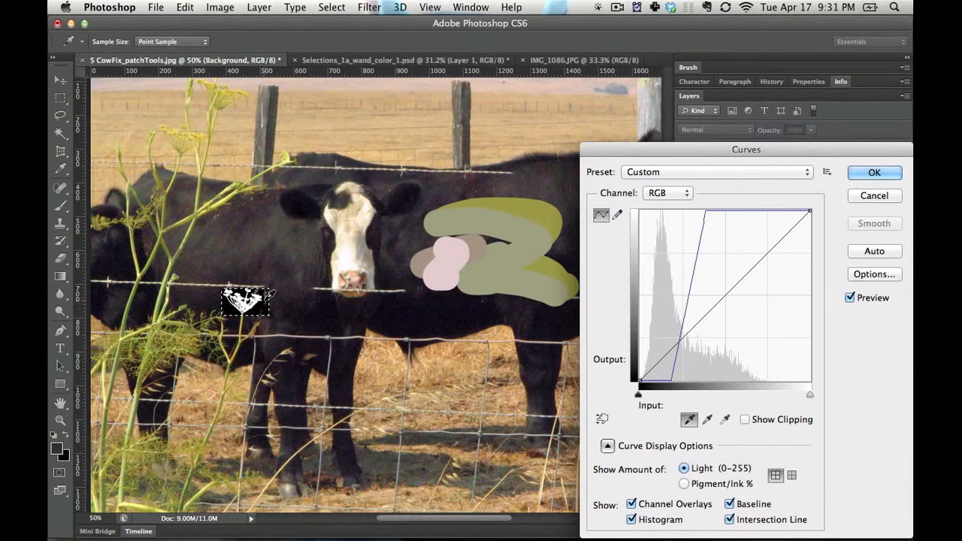
left_click(256, 299)
left_click(254, 297)
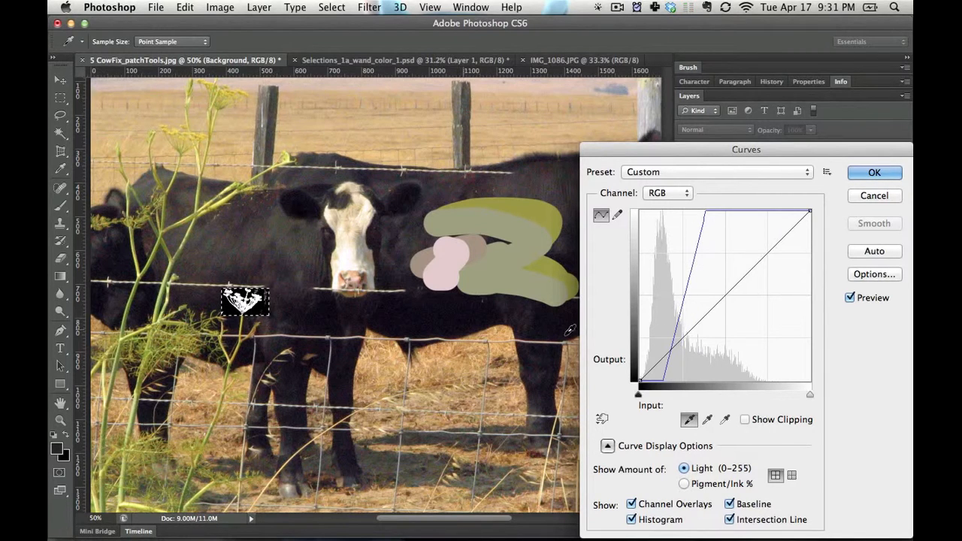
left_click(874, 173)
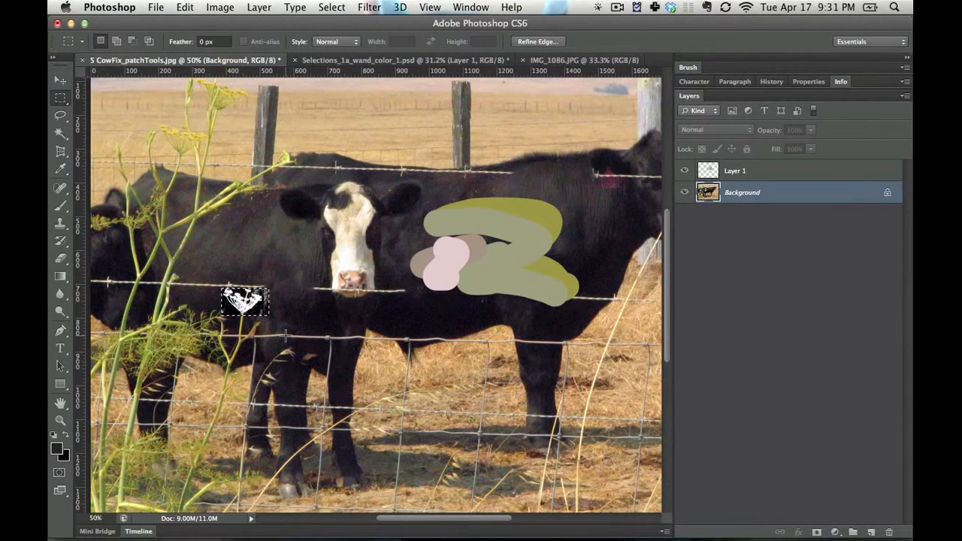
- Switch to the Brush tool and replace the textured tip with a plain hard round 30 px tip at 100% hardness
key("b")
key("bracketright")
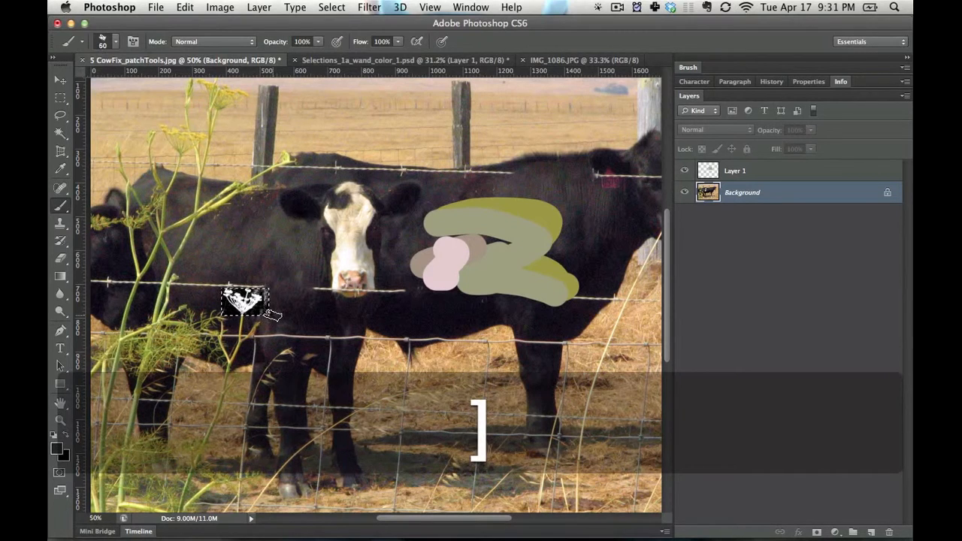
left_click(685, 67)
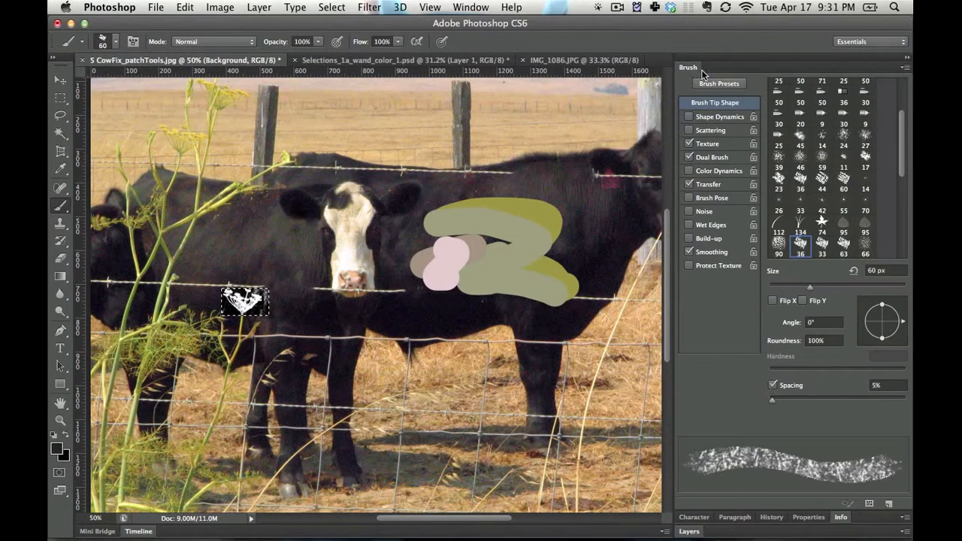
left_click_drag(904, 120, 897, 87)
left_click(822, 85)
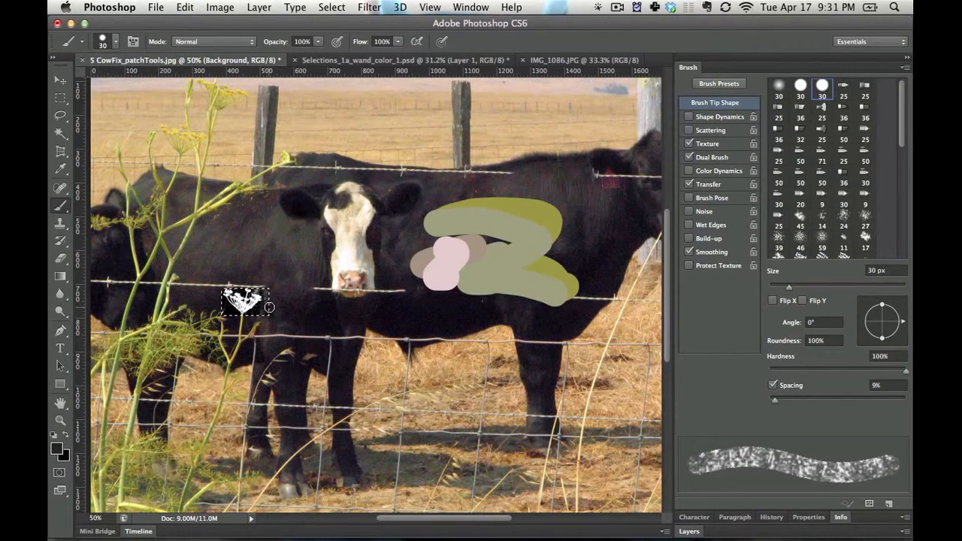
key("0")
right_click(218, 310)
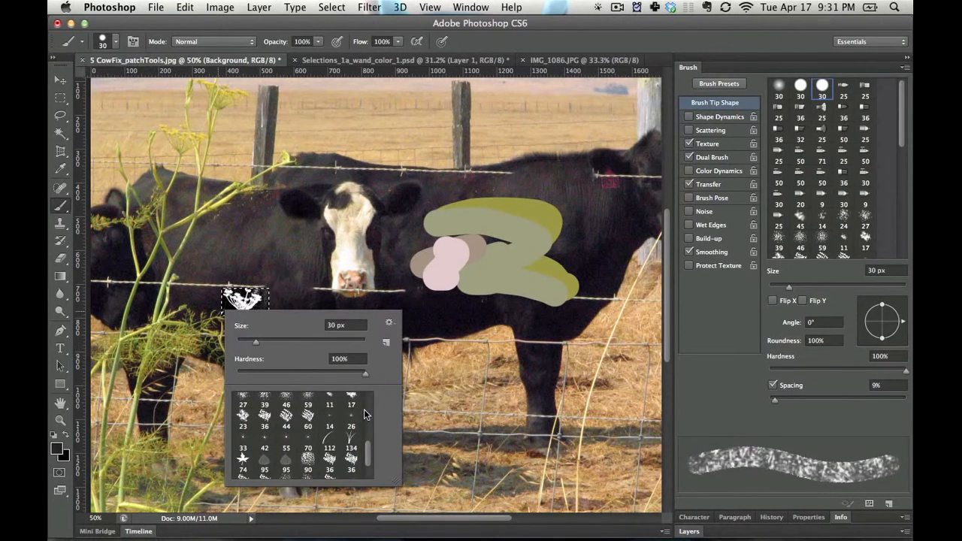
scroll(371, 425, "up", 5)
left_click(271, 406)
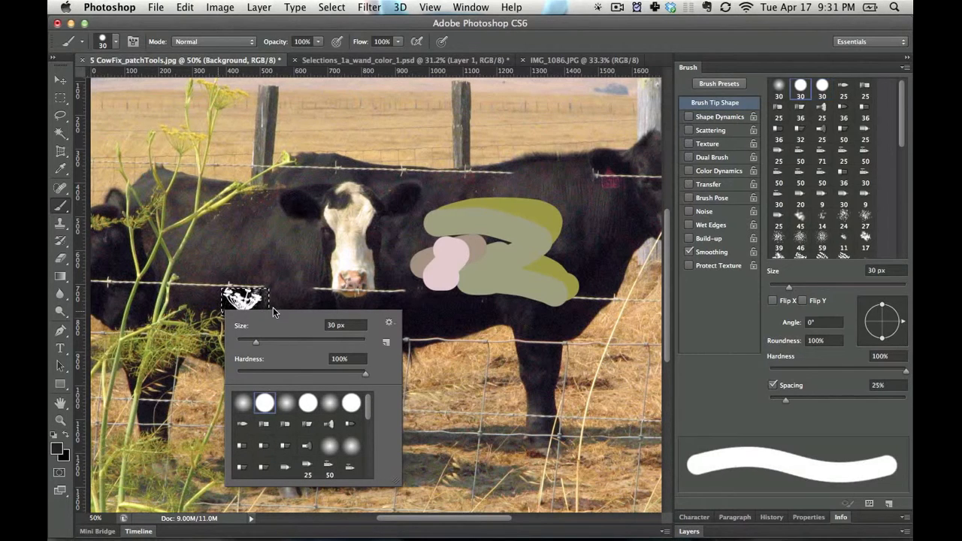
left_click(293, 302)
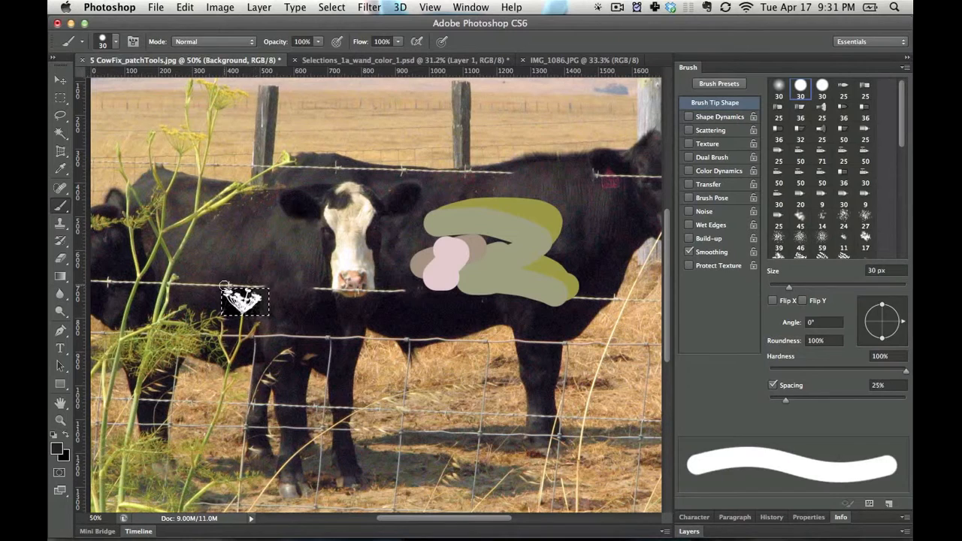
- Try inverting the tones of the selected flower and undo it
key("super+i")
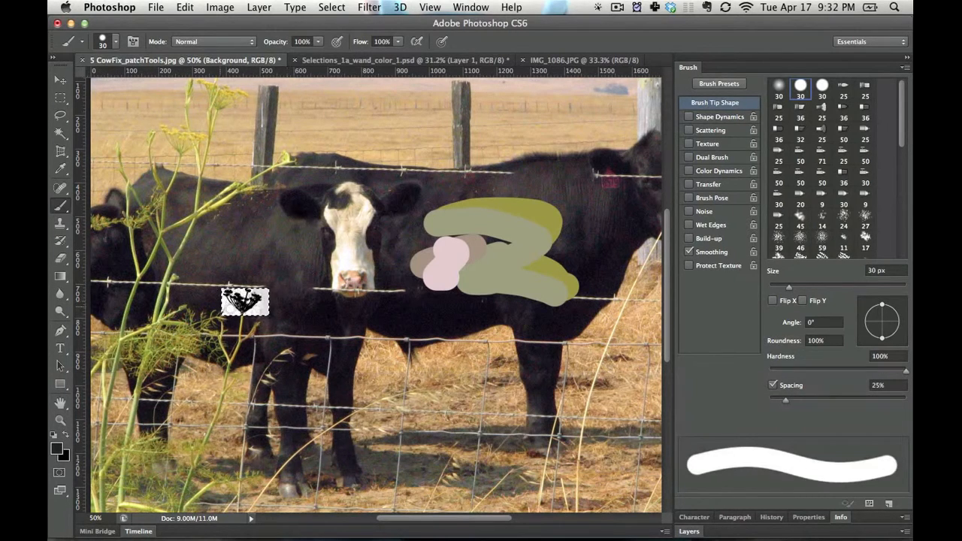
key("super+z")
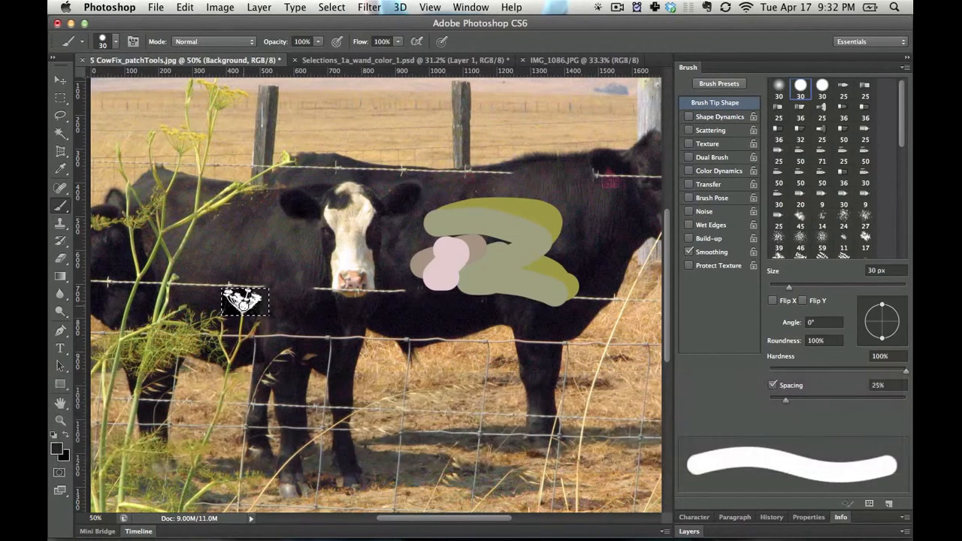
key("super+z")
key("super+z")
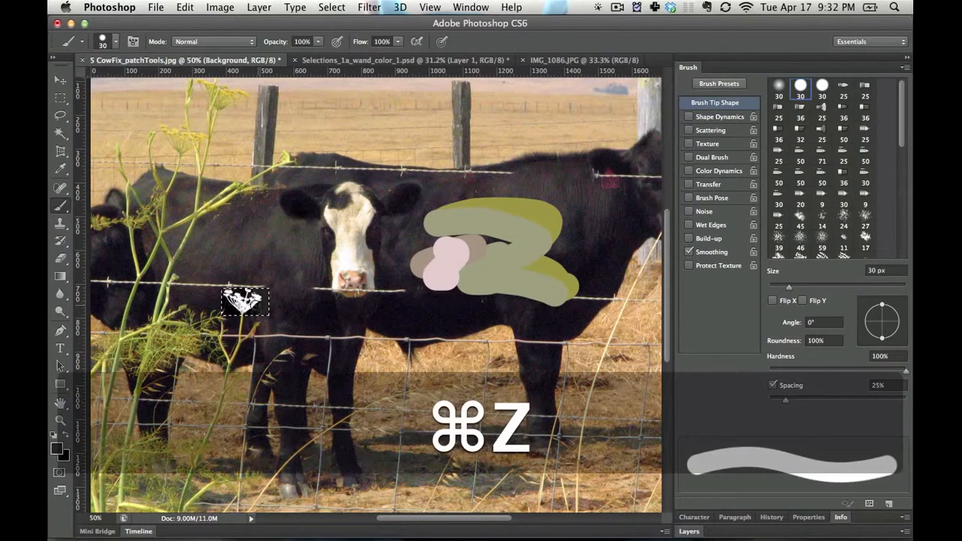
- Define the selected white-on-black flower as a brush preset named Sampled Brush 2, then bring the layer list back into view
left_click(184, 7)
left_click(239, 358)
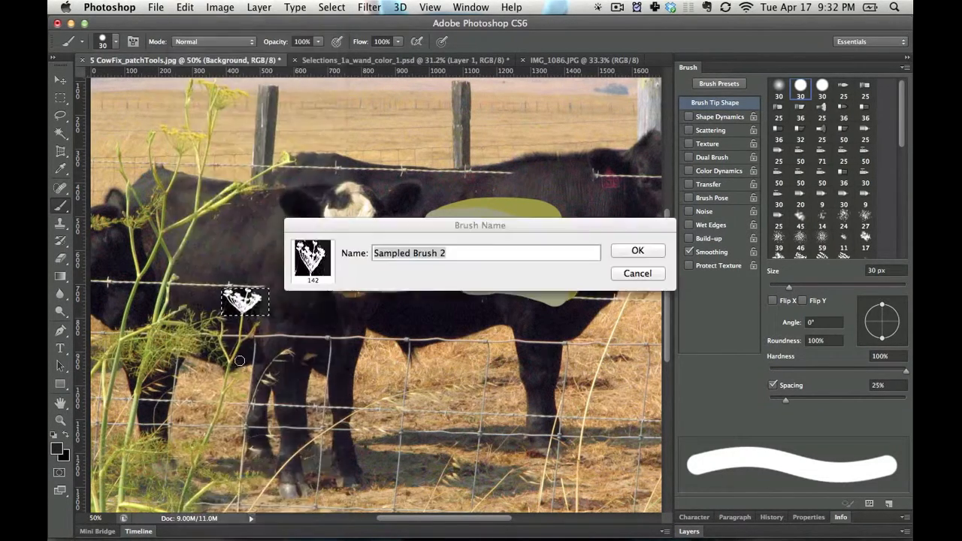
left_click(617, 253)
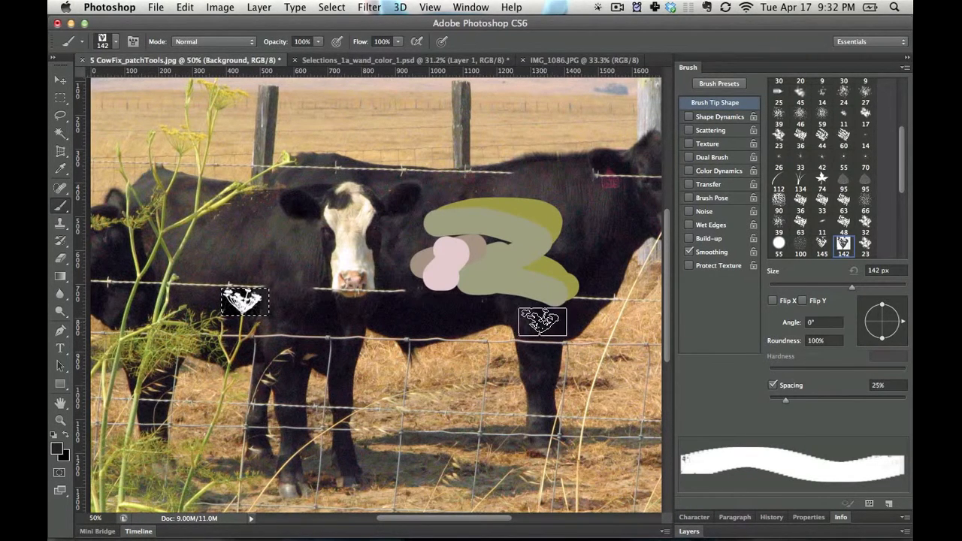
double_click(684, 69)
left_click(689, 95)
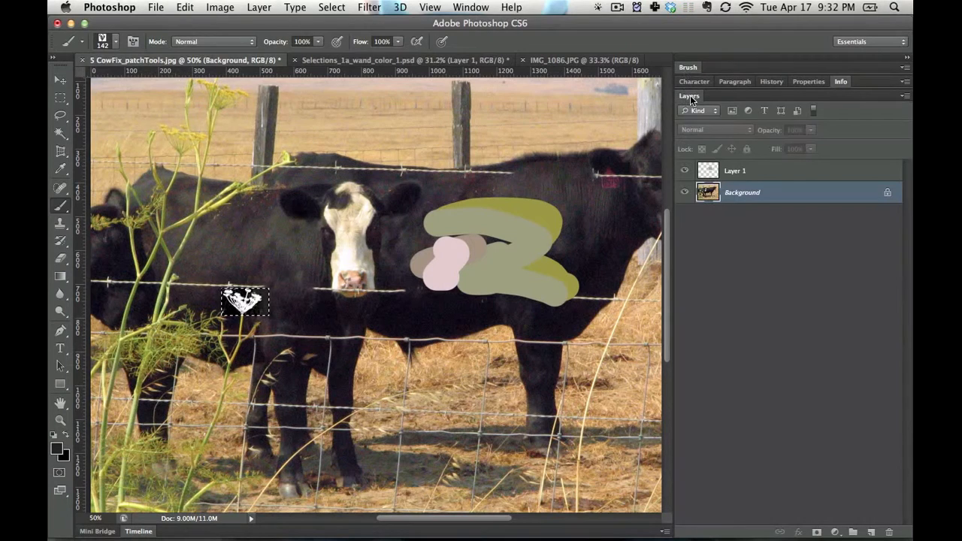
- Step backward through the flower's recent edits and restore them
key("alt+super+z")
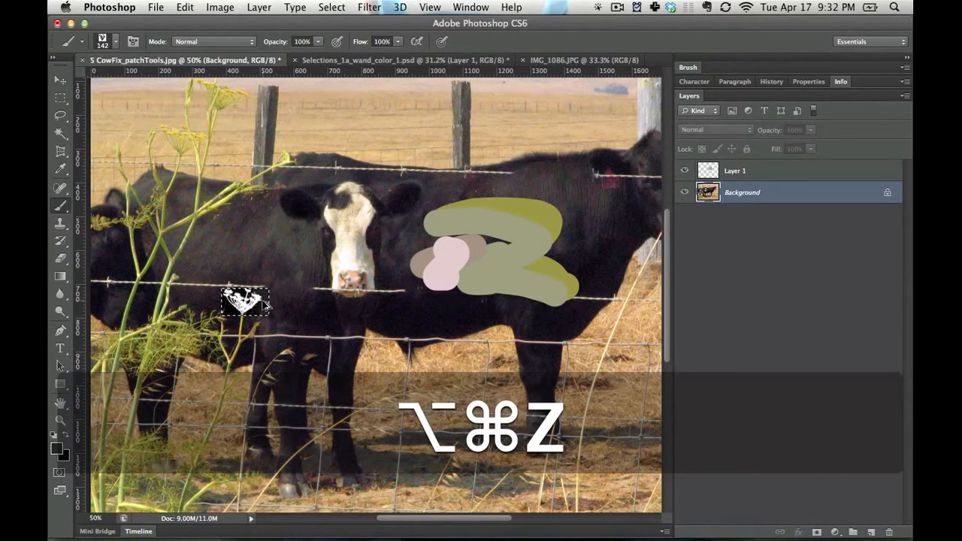
key("alt+super+z")
key("alt+super+z")
key("alt+super+z")
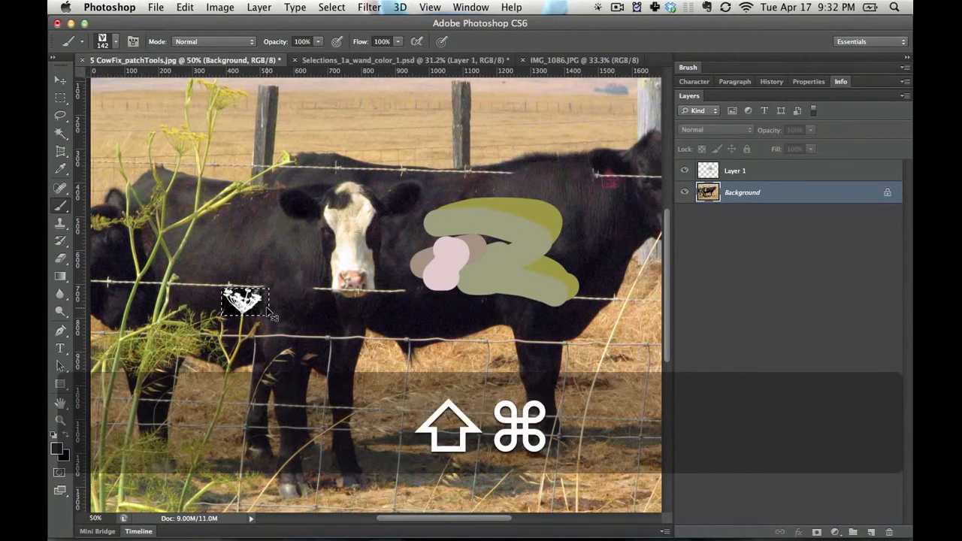
key("shift+super+z")
key("shift+super+z")
- Invert the selected flower to black on white, define it as another brush preset and clear the selection
key("super+i")
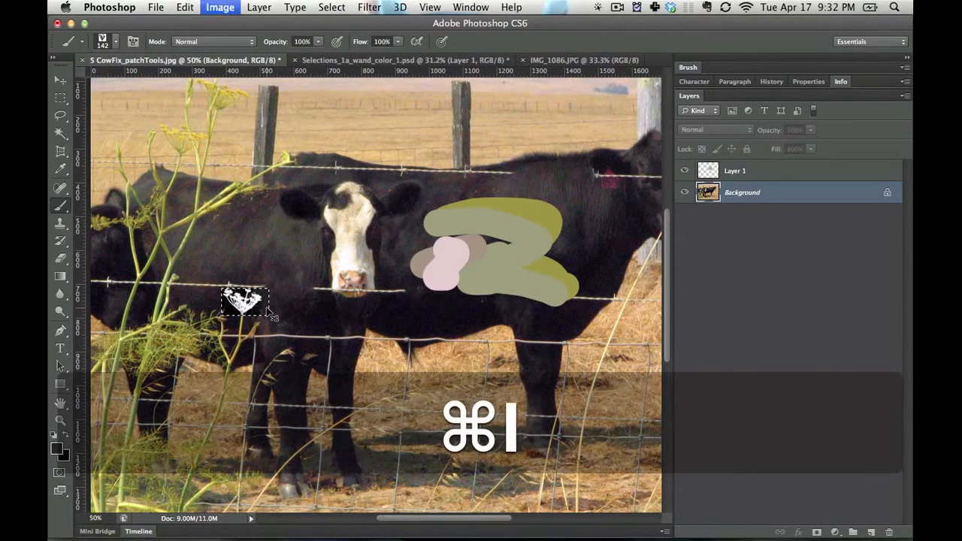
left_click(181, 7)
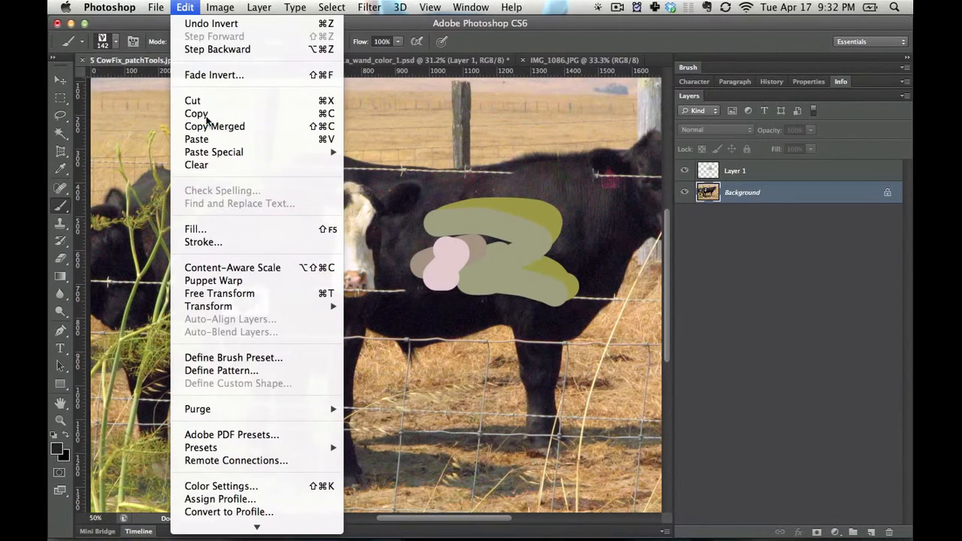
left_click(232, 358)
left_click(639, 249)
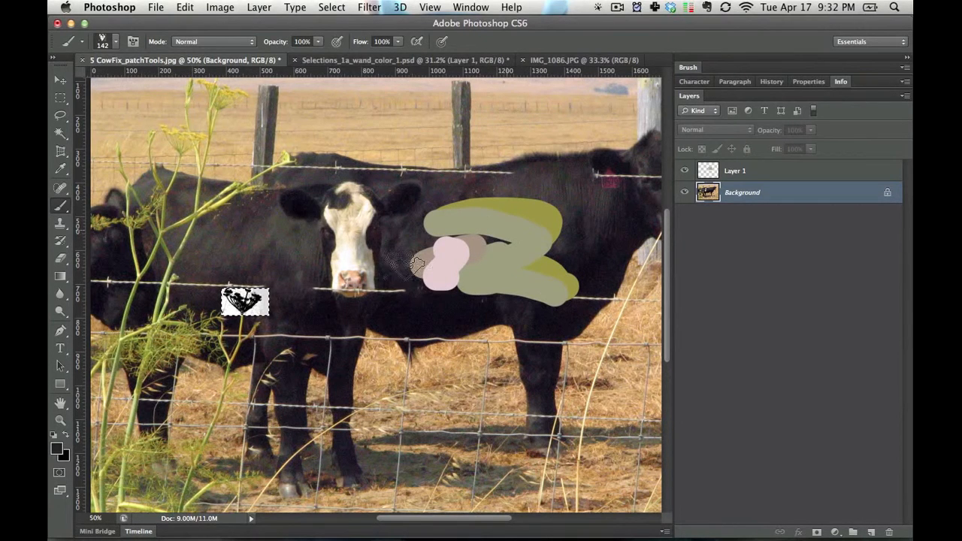
key("super+d")
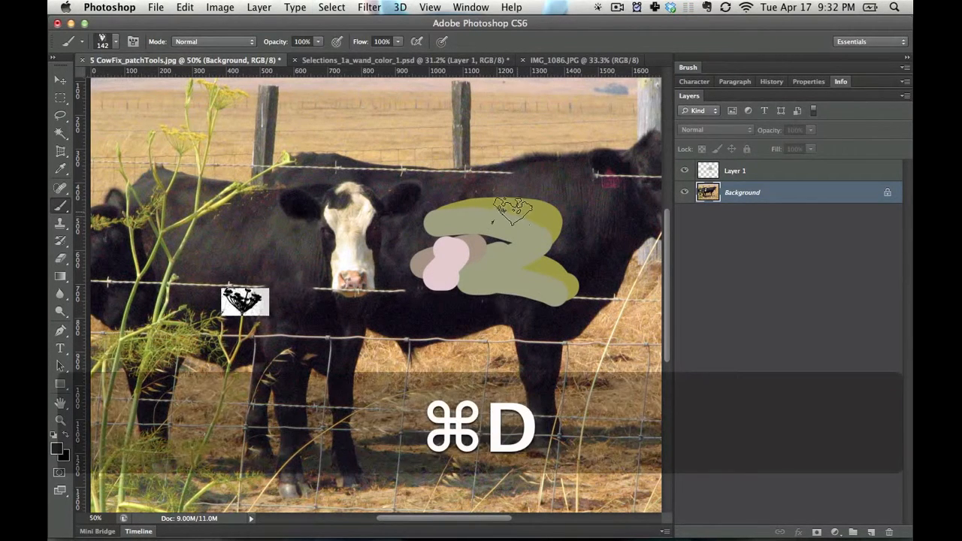
- Test the new flower brush with long black strokes and a single stamp on the cow photo, undoing each
mouse_move(443, 221)
left_mouse_down()
mouse_move(282, 289)
mouse_move(203, 304)
mouse_move(234, 146)
mouse_move(470, 142)
left_mouse_up()
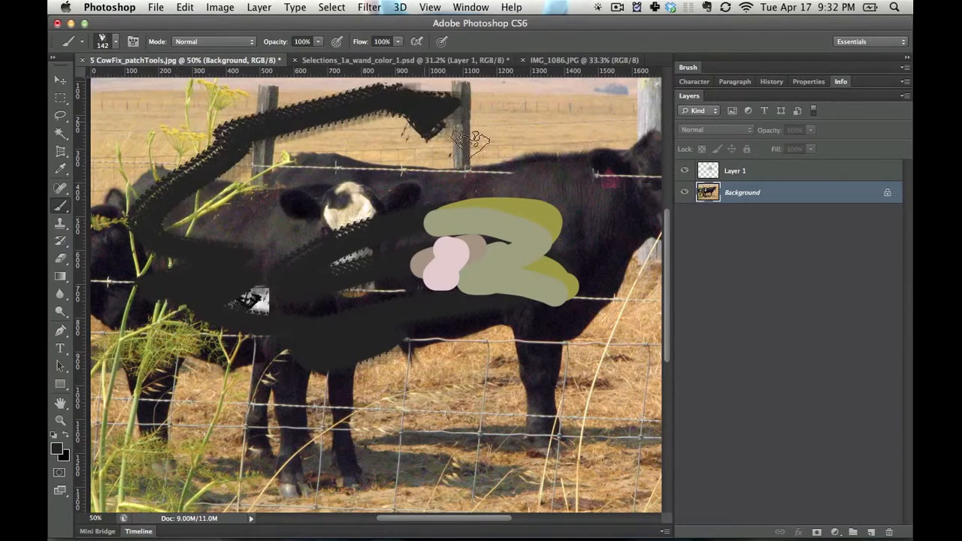
key("super+z")
left_click(526, 124, "shift")
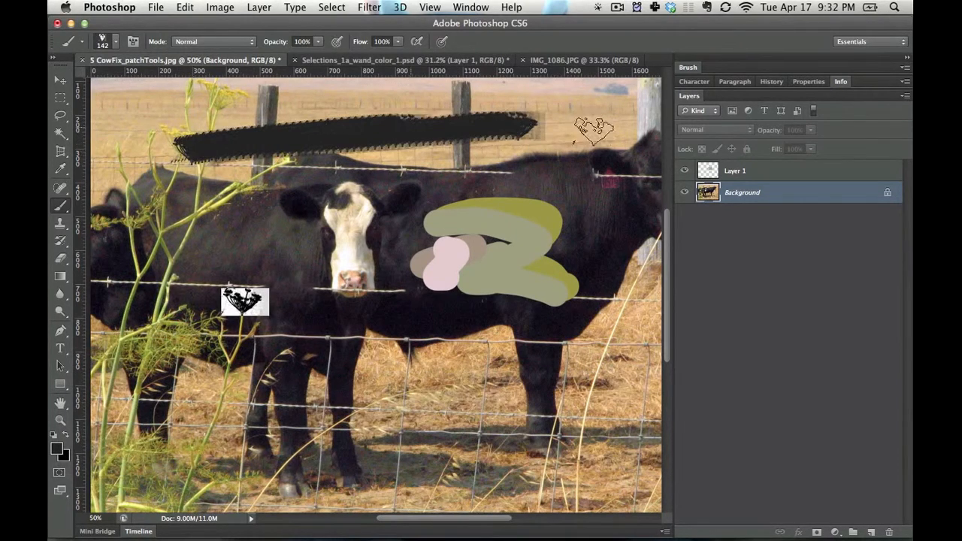
left_click_drag(593, 132, 557, 169)
key("super+z")
left_click(614, 392)
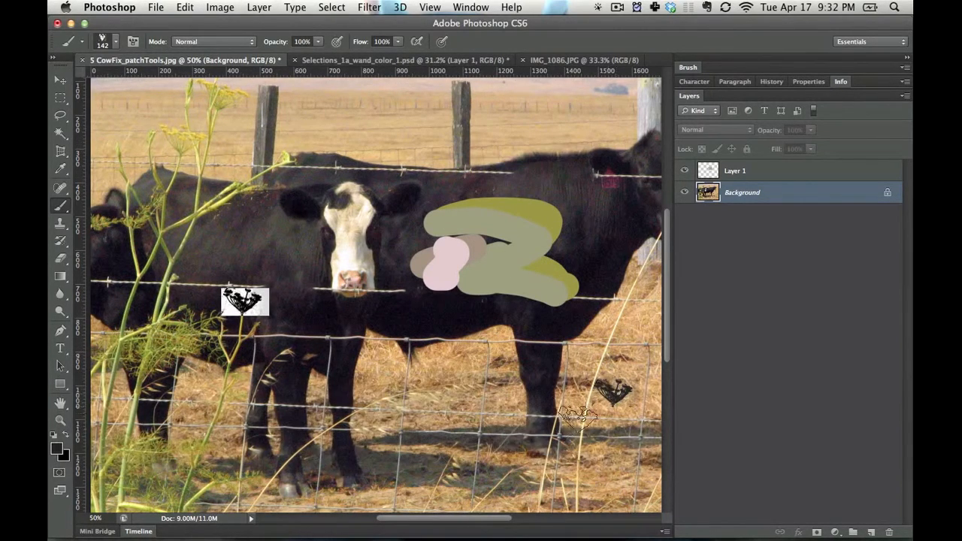
key("super+z")
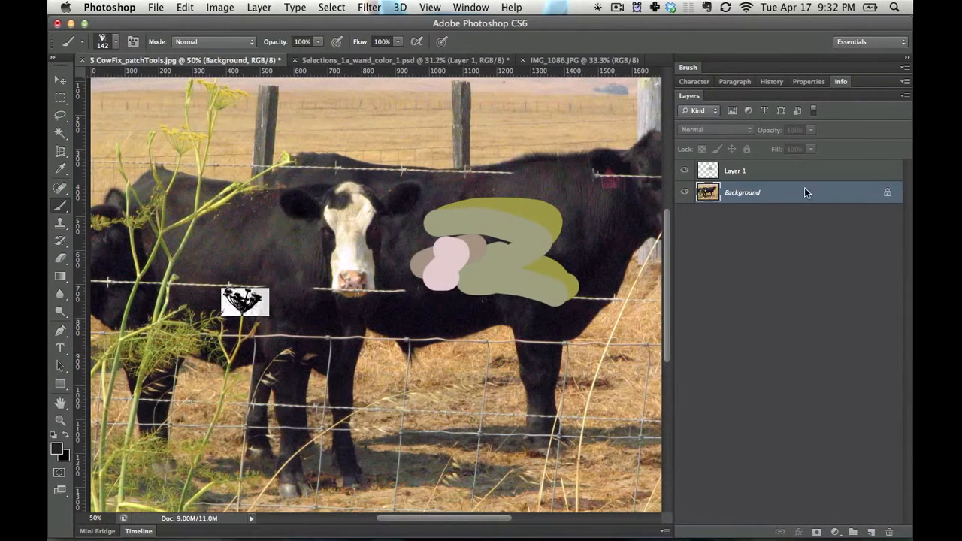
- Open the settings of the flower brush and enable Shape Dynamics with a Size Jitter of 57%
left_click(688, 67)
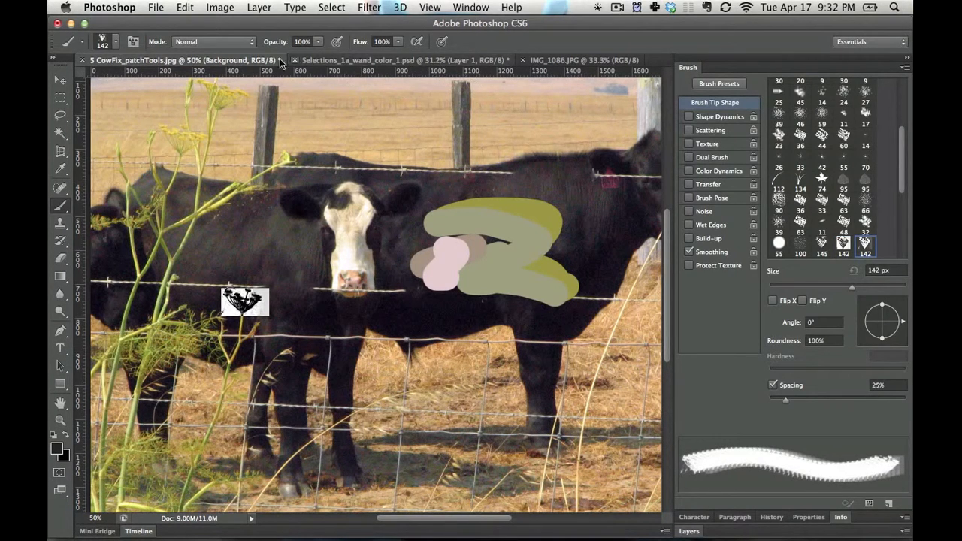
left_click(479, 6)
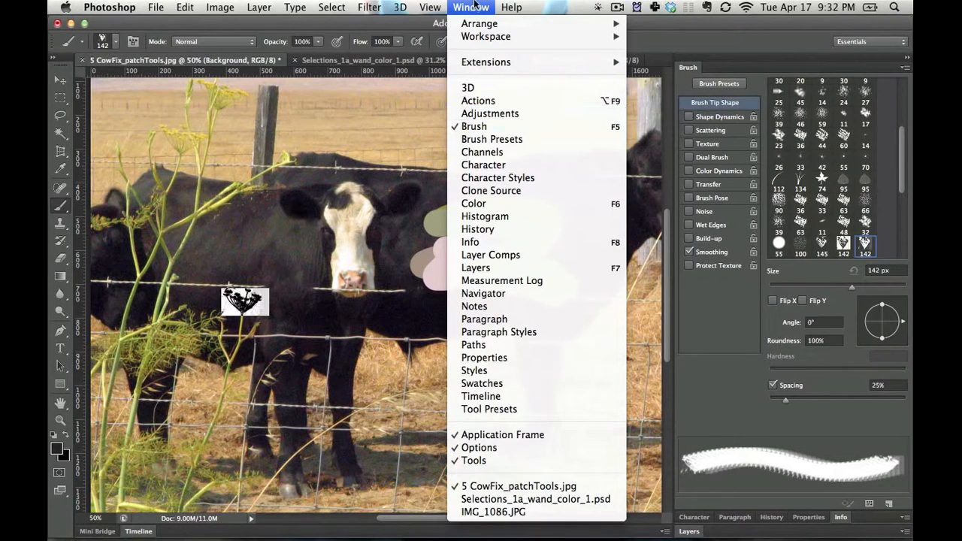
left_click(474, 6)
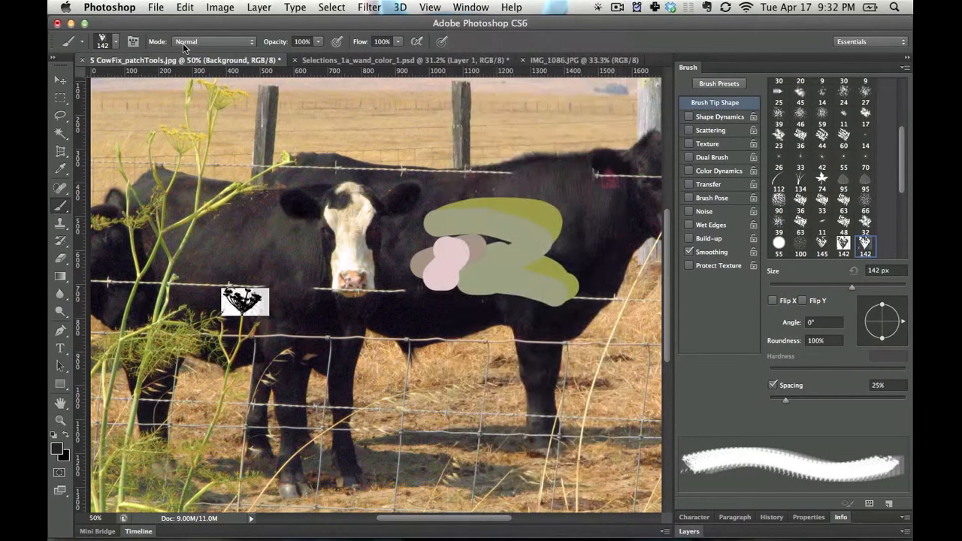
left_click(132, 42)
left_click(132, 43)
left_click(714, 117)
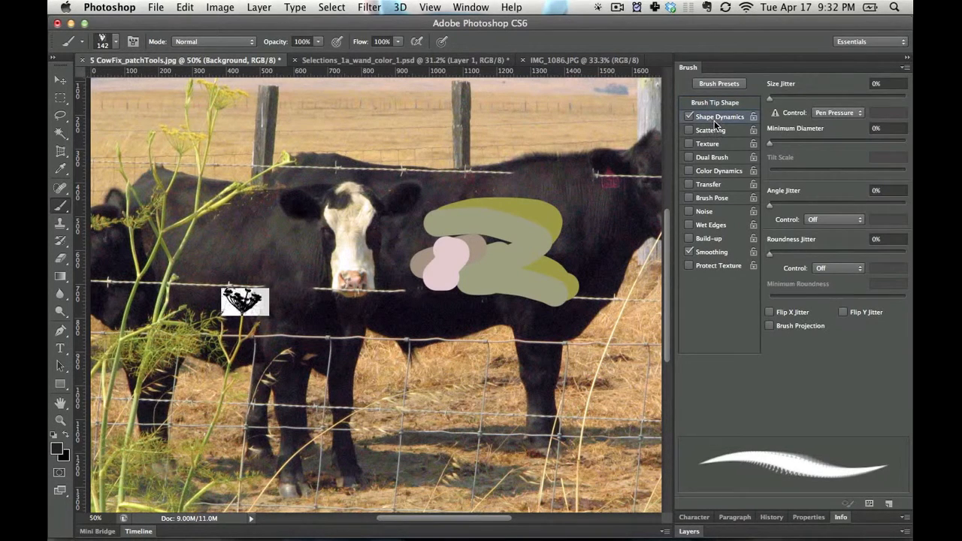
left_click_drag(768, 98, 847, 98)
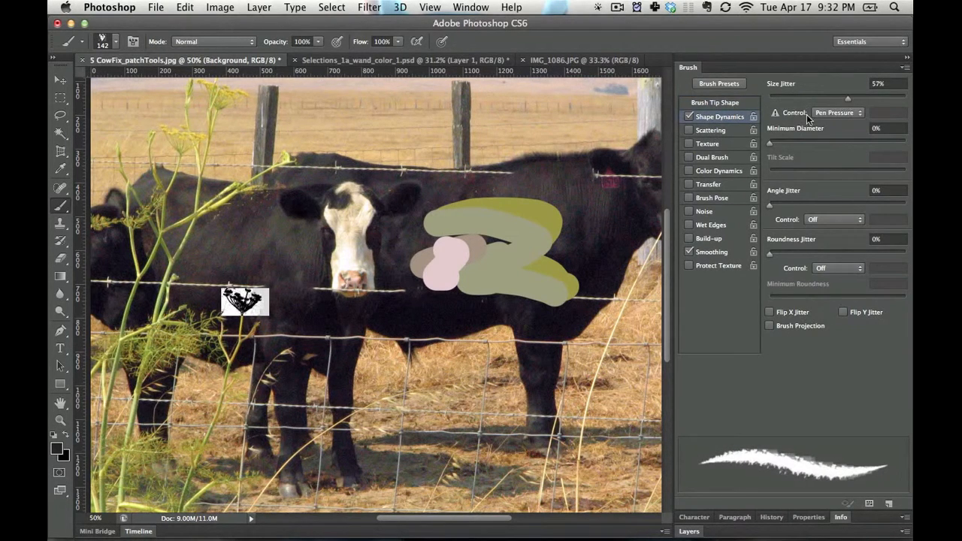
- Enable Scattering at 297% and paint scattered black flowers from the wooden fence post across the cows to the dry grass
left_click(708, 132)
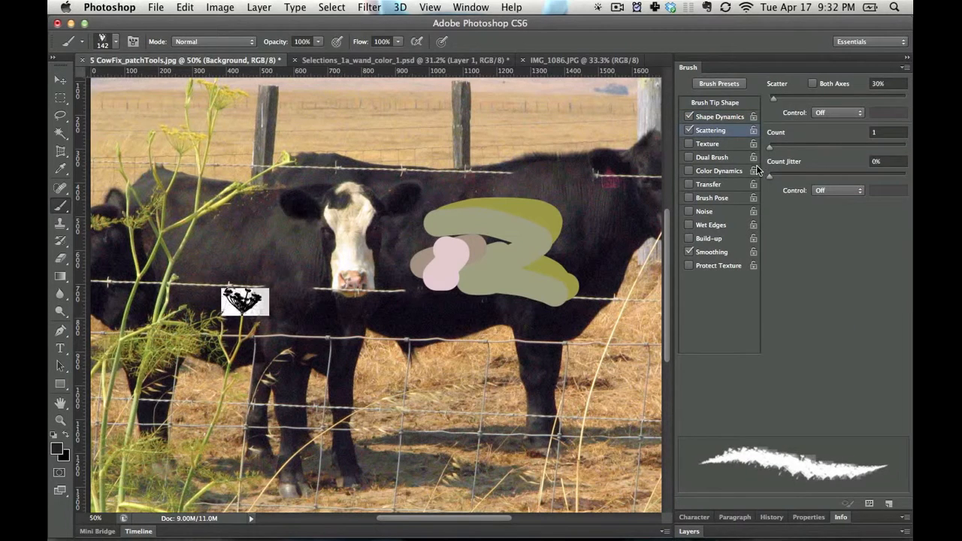
left_click_drag(783, 99, 810, 99)
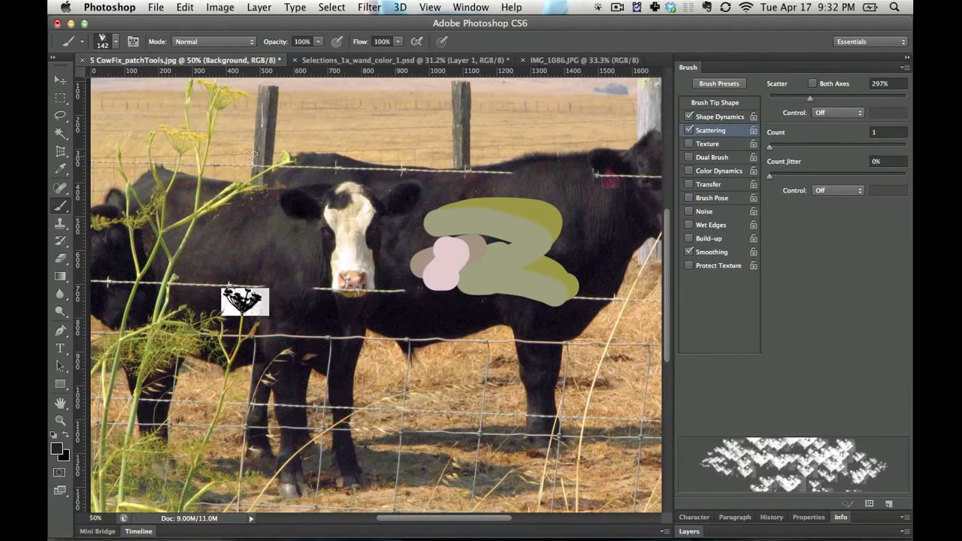
mouse_move(250, 154)
left_mouse_down()
mouse_move(353, 255)
mouse_move(601, 420)
left_mouse_up()
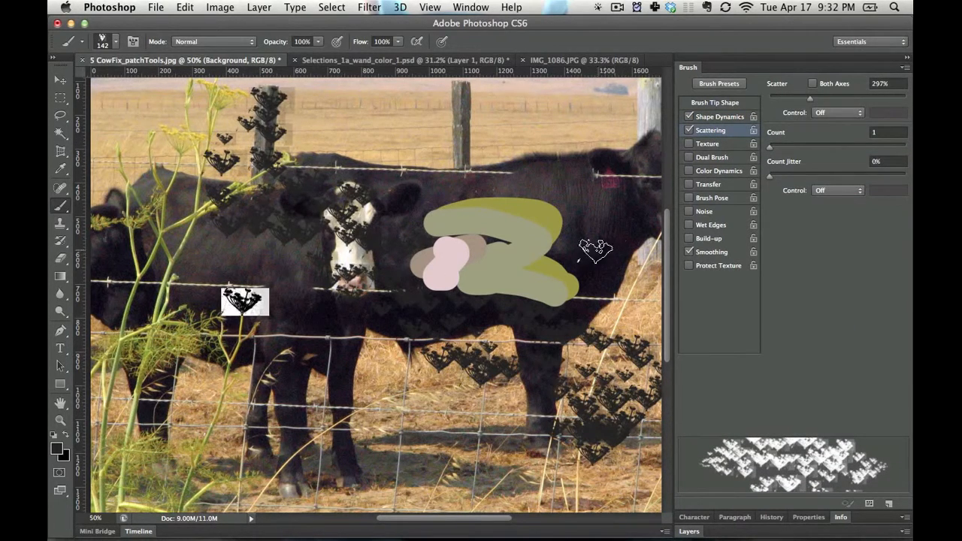
- Enable Transfer and Brush Pose with Tilt X at -54%, and paint scattered flowers over the cow's face and along the cows' backs
left_click(719, 118)
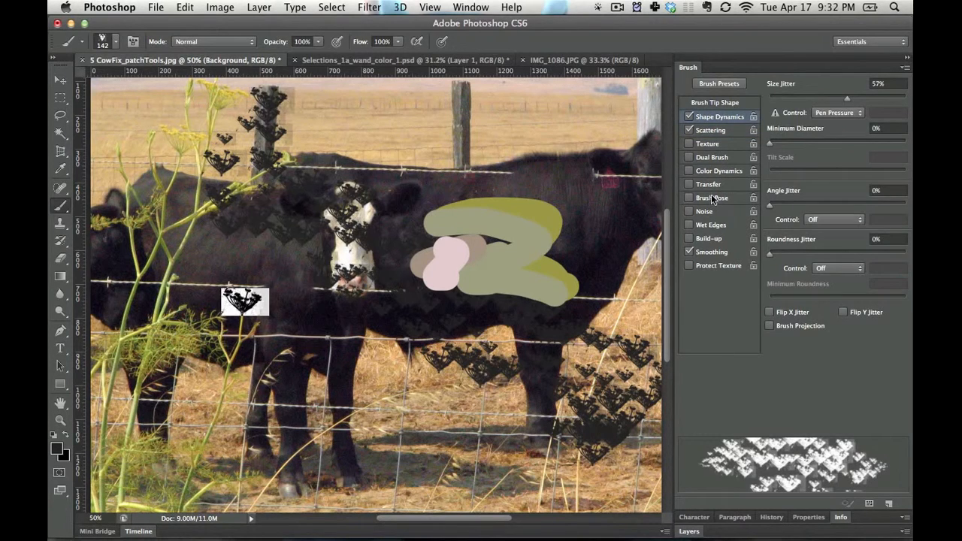
left_click(712, 182)
left_click(711, 198)
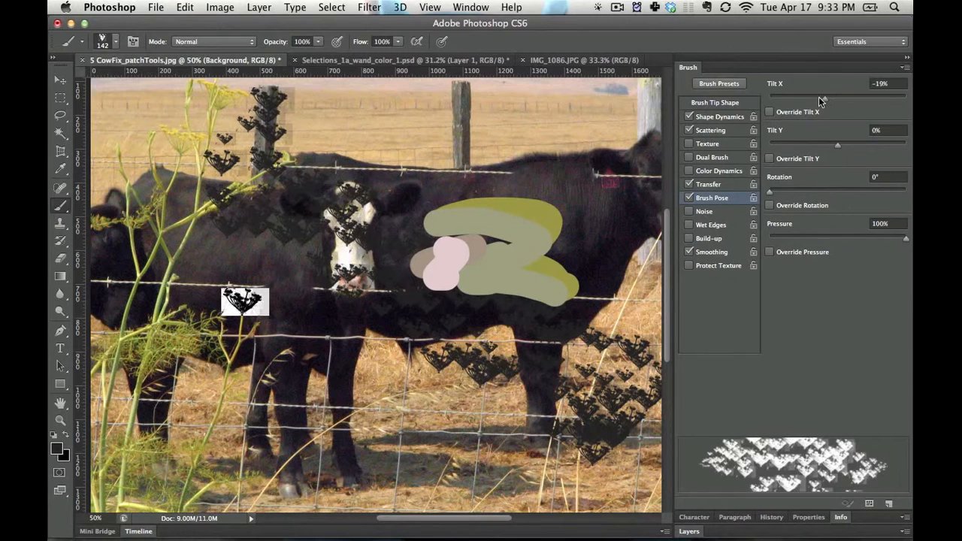
mouse_move(346, 233)
left_mouse_down()
mouse_move(477, 191)
mouse_move(564, 139)
left_mouse_up()
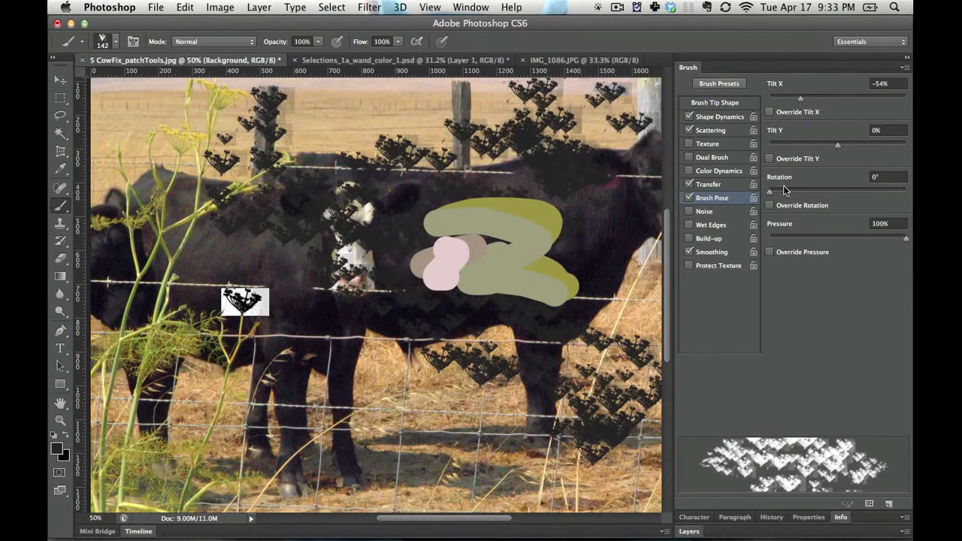
- Set the Angle Jitter in the flower brush's Shape Dynamics to about 42%
left_click(702, 130)
left_click(710, 117)
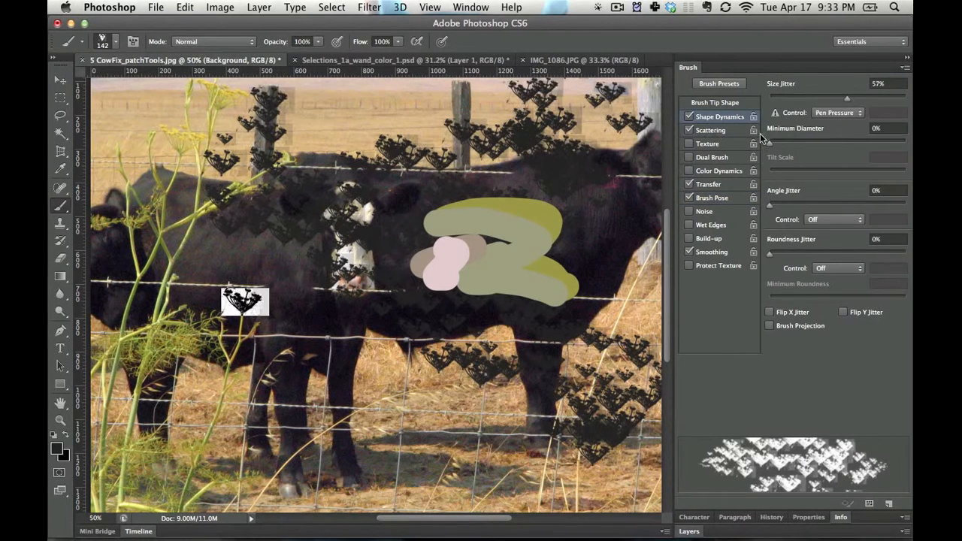
left_click_drag(788, 206, 846, 205)
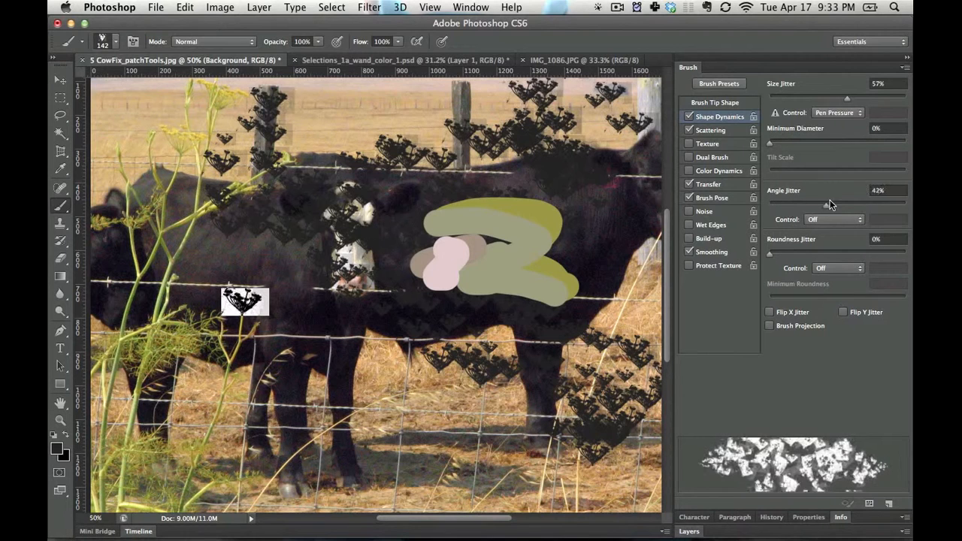
- Paint angle-jittered black flowers from the cows' backs down to the dry grass, and enable Color Dynamics for the flower brush
mouse_move(428, 187)
left_mouse_down()
mouse_move(279, 221)
mouse_move(442, 417)
mouse_move(467, 428)
mouse_move(481, 319)
left_mouse_up()
left_click(716, 172)
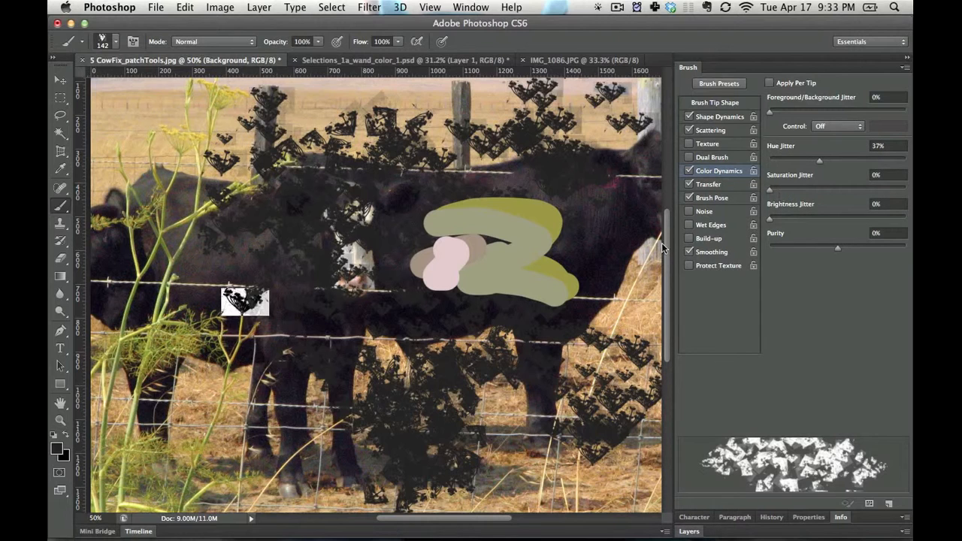
- Set the foreground color to pure red (ff0000) and the background color to a muted, medium-bright red
left_click(55, 449)
left_click(583, 256)
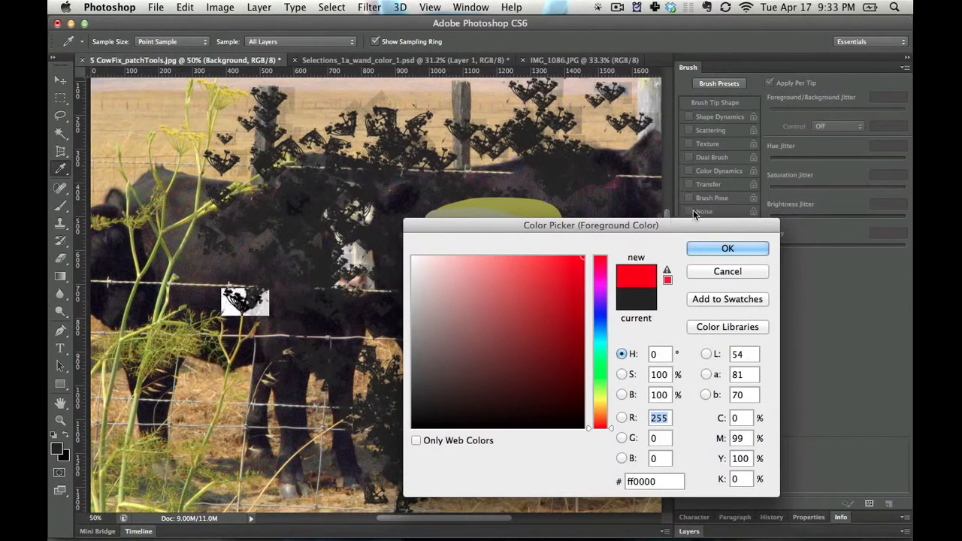
left_click(724, 248)
left_click(67, 455)
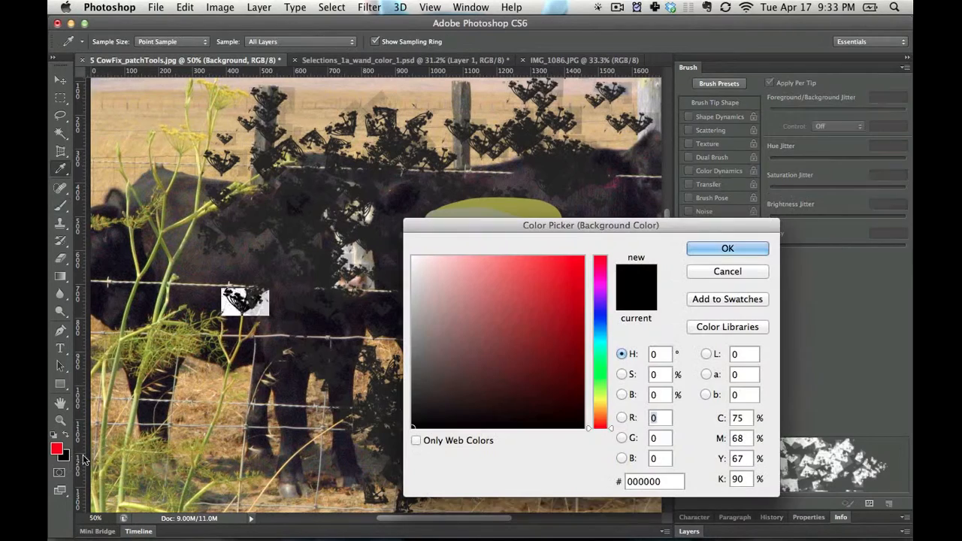
left_click(485, 299)
left_click(699, 251)
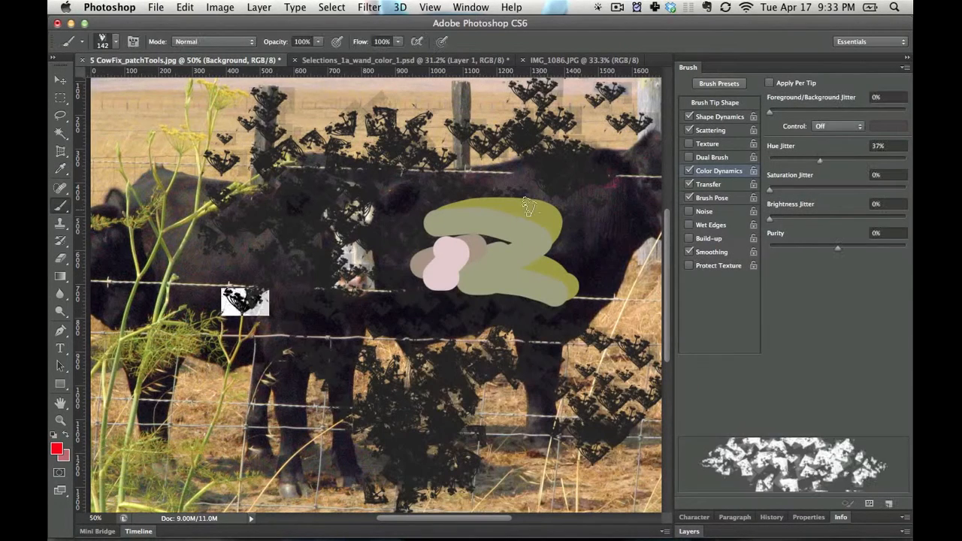
- Undo a trial red stroke, and set Color Dynamics to Foreground/Background Jitter 63%, Hue 56%, Saturation 26%, Brightness 43% and Purity -29%
mouse_move(533, 124)
left_mouse_down()
mouse_move(391, 391)
mouse_move(375, 451)
left_mouse_up()
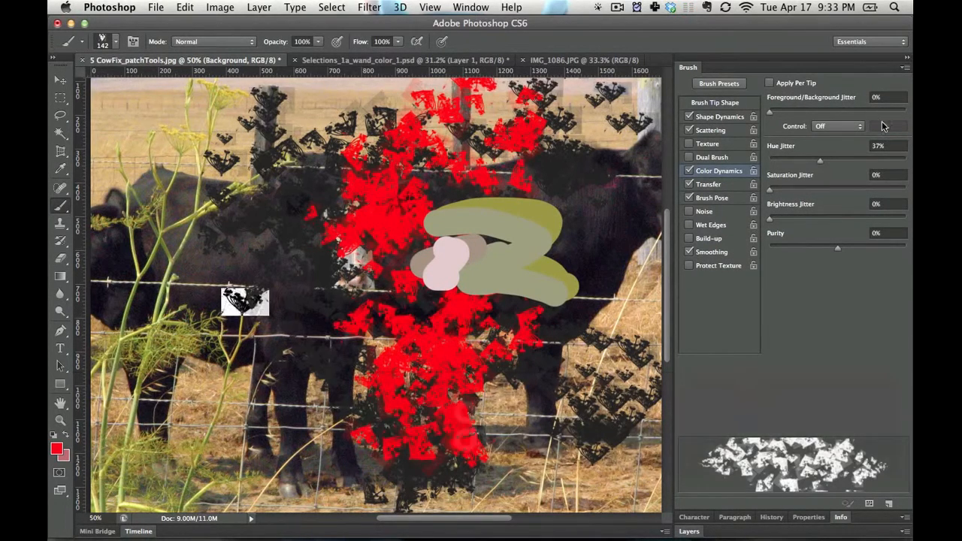
key("super+z")
left_click_drag(785, 113, 829, 111)
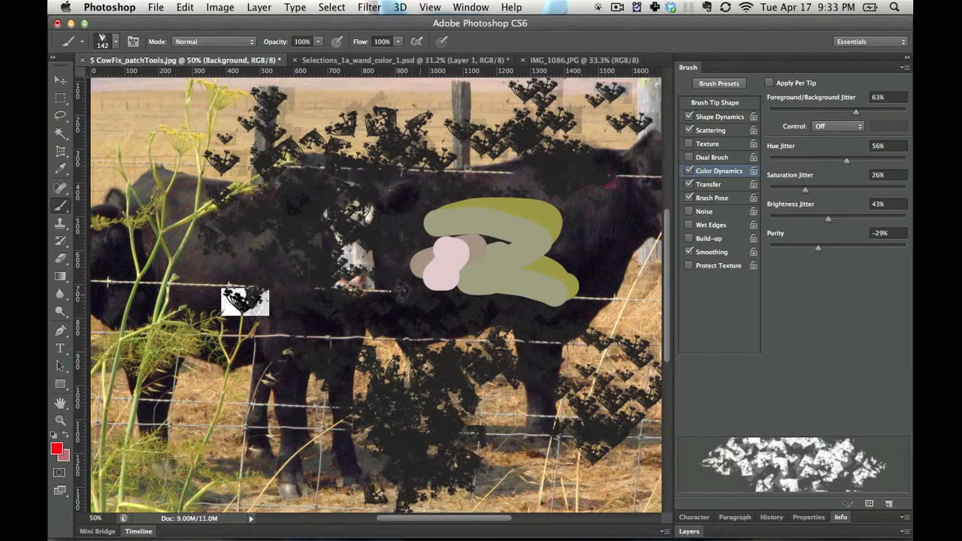
- Paint separate strokes of scattered flowers over the cows, fence and field so that each stroke takes its own jittered color
mouse_move(495, 150)
left_mouse_down()
mouse_move(361, 225)
mouse_move(316, 410)
mouse_move(128, 112)
mouse_move(112, 105)
left_mouse_up()
left_click(719, 118)
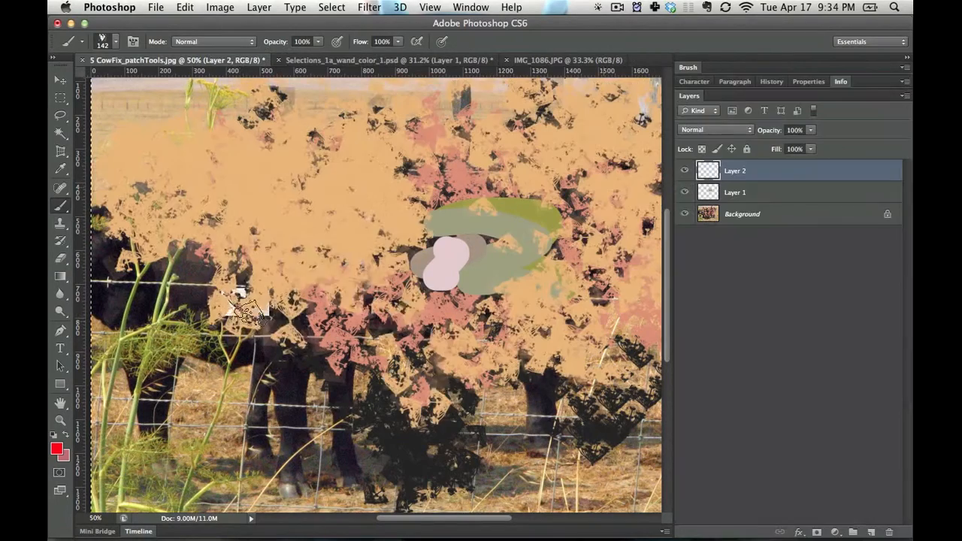
mouse_move(240, 252)
left_mouse_down()
mouse_move(504, 246)
mouse_move(274, 399)
mouse_move(420, 446)
mouse_move(181, 338)
mouse_move(549, 426)
mouse_move(112, 353)
left_mouse_up()
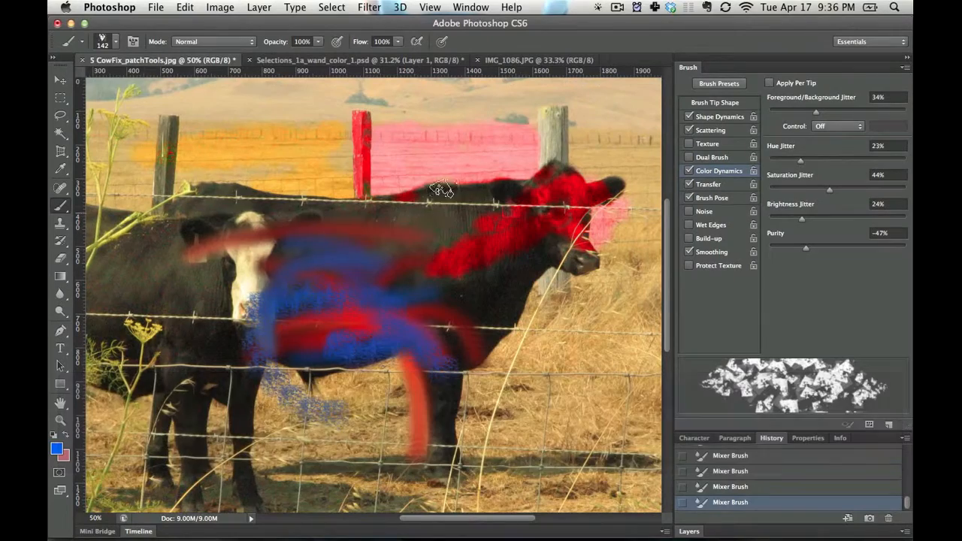
mouse_move(436, 195)
left_mouse_down()
mouse_move(362, 266)
mouse_move(391, 341)
mouse_move(428, 358)
mouse_move(308, 353)
left_mouse_up()
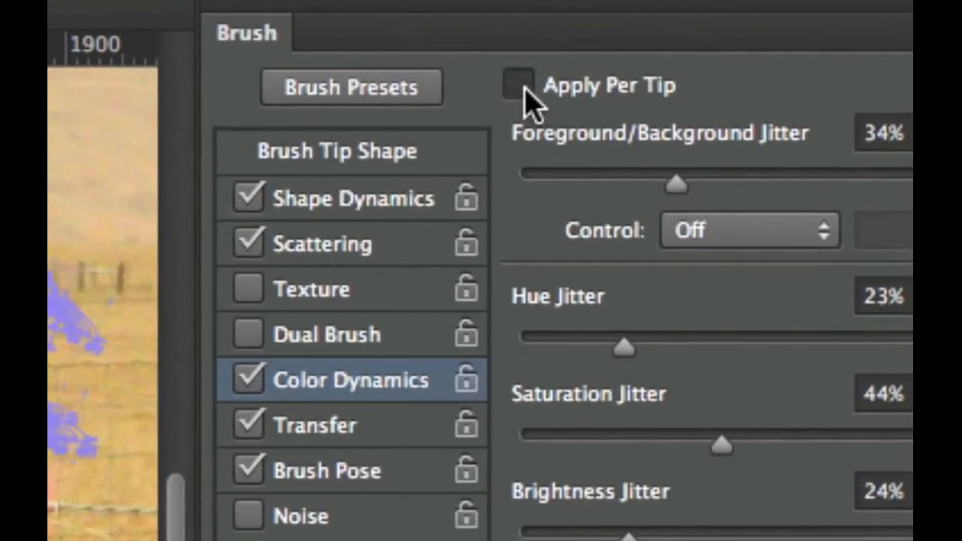
- Enable Apply Per Tip in Color Dynamics and cover the scene with flowers that change color within each stroke
left_click(518, 86)
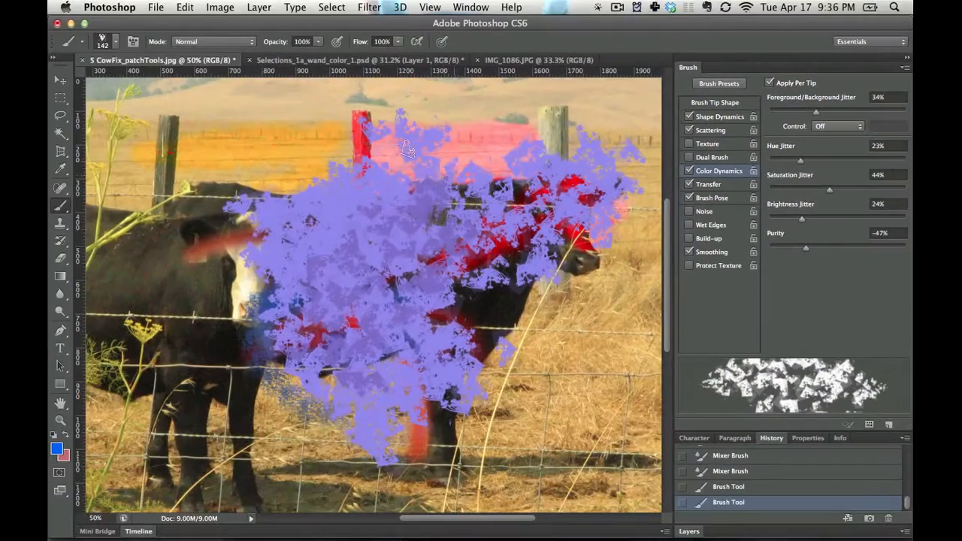
mouse_move(407, 149)
left_mouse_down()
mouse_move(295, 240)
mouse_move(250, 199)
mouse_move(358, 183)
mouse_move(385, 272)
mouse_move(202, 201)
mouse_move(154, 285)
mouse_move(339, 331)
mouse_move(284, 376)
mouse_move(346, 356)
mouse_move(308, 296)
left_mouse_up()
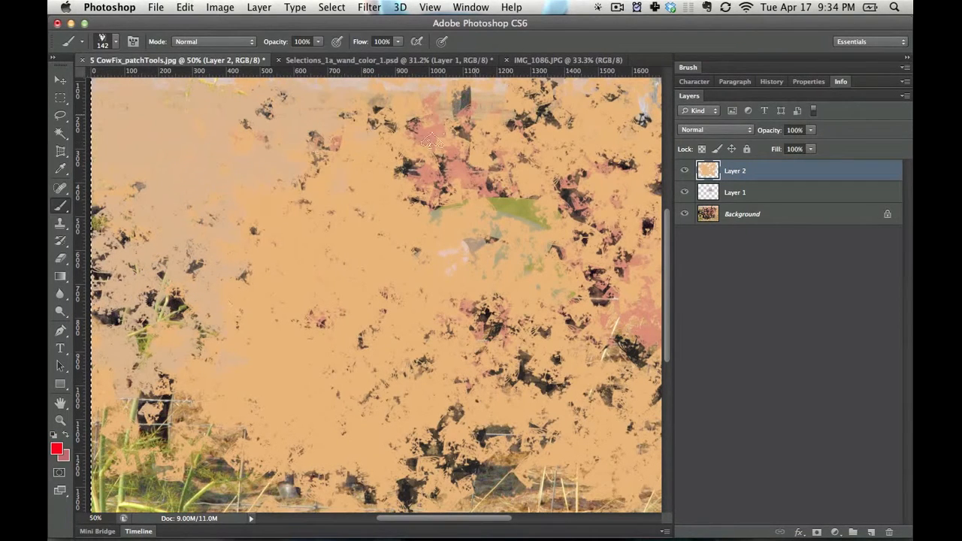
mouse_move(432, 141)
left_mouse_down()
mouse_move(584, 133)
mouse_move(649, 168)
mouse_move(243, 349)
mouse_move(228, 454)
mouse_move(477, 528)
mouse_move(561, 428)
mouse_move(316, 135)
mouse_move(505, 130)
mouse_move(481, 158)
mouse_move(272, 160)
mouse_move(377, 177)
mouse_move(290, 362)
mouse_move(536, 457)
mouse_move(646, 396)
mouse_move(624, 244)
mouse_move(454, 358)
mouse_move(240, 430)
mouse_move(235, 445)
mouse_move(96, 232)
left_mouse_up()
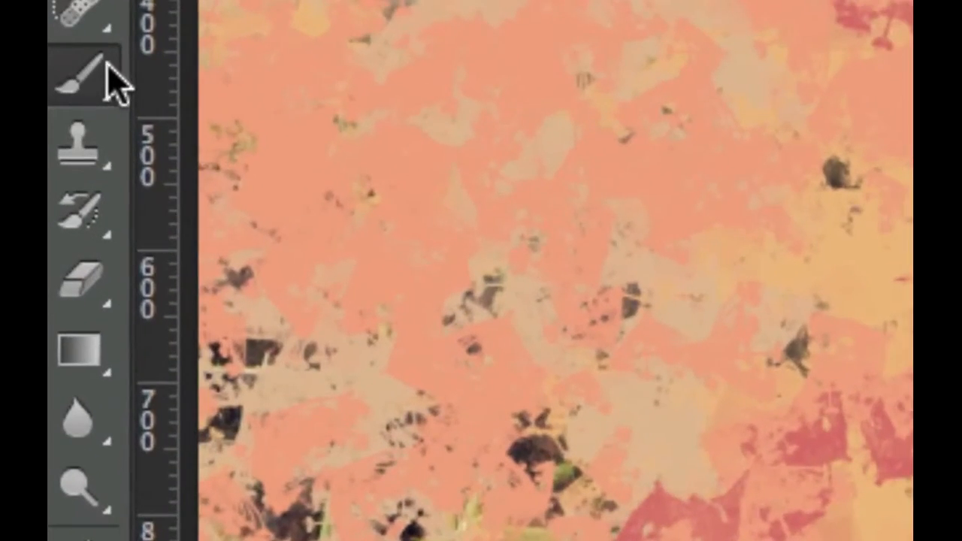
- Choose the Pencil Tool, undo a thin red trial line, and set the foreground color to near-black 231e1e
left_click(61, 204)
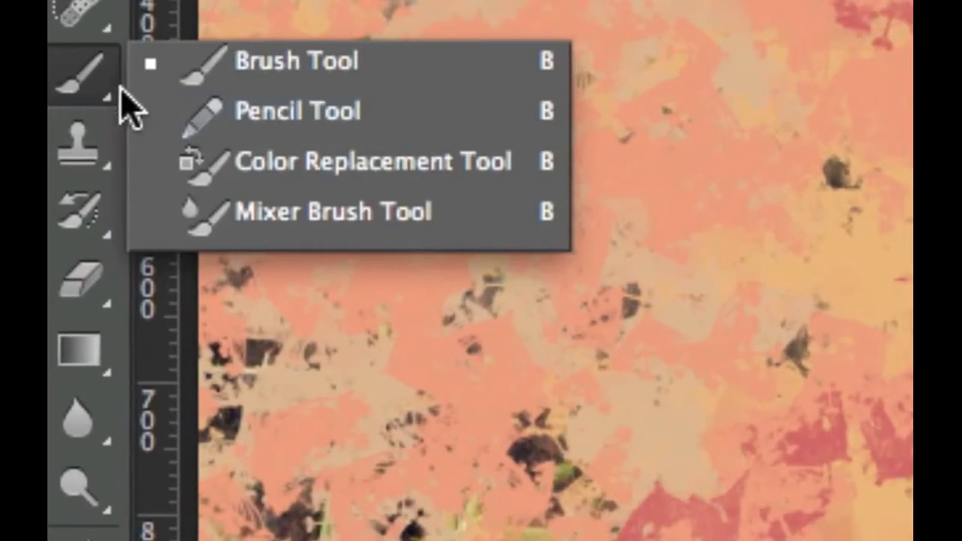
left_click(233, 131)
left_click_drag(138, 219, 456, 248)
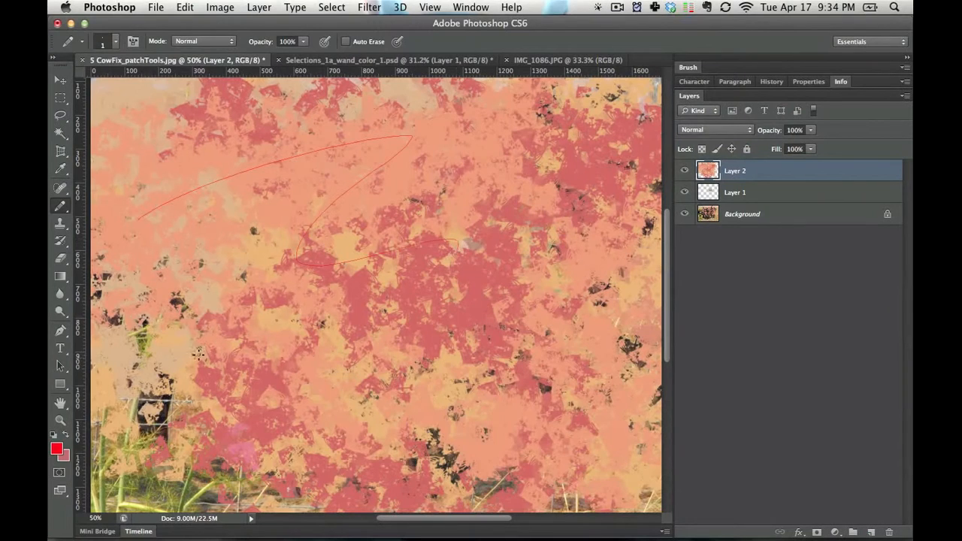
key("super+z")
left_click(56, 449)
left_click(441, 398)
left_click(436, 404)
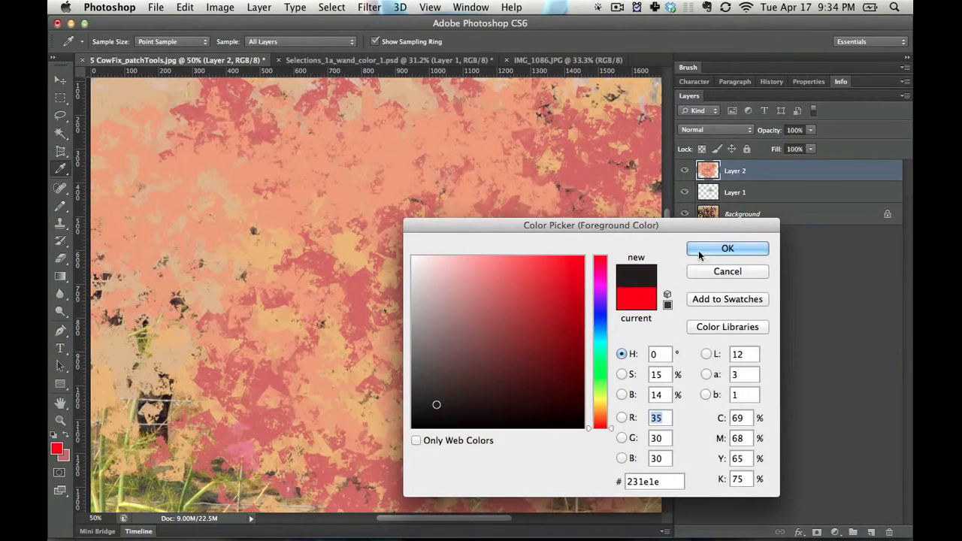
left_click(699, 254)
- Enlarge the pencil to 15 px and draw a curved black arrow across the painted flowers on Layer 2
key("bracketright")
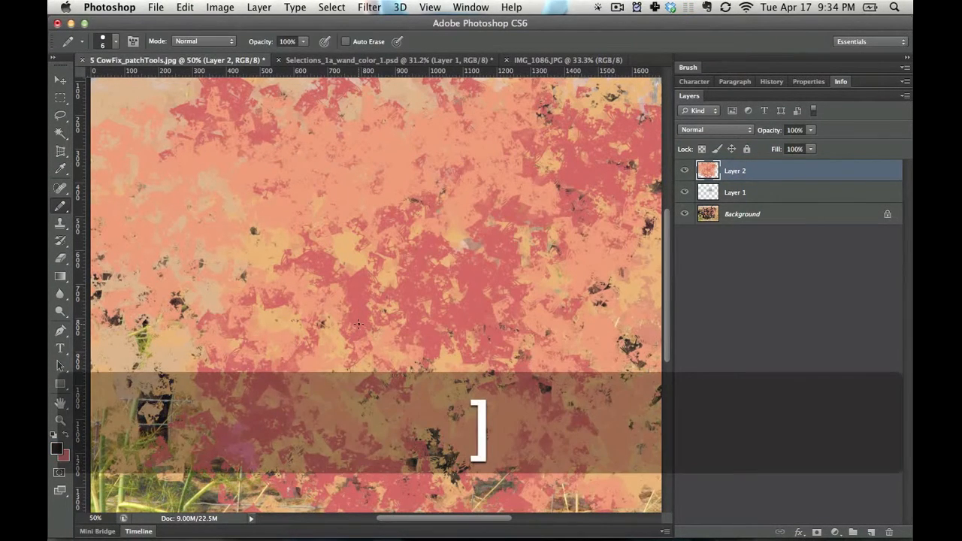
key("bracketright")
key("bracketright")
key("bracketright")
key("bracketright")
mouse_move(239, 210)
left_mouse_down()
mouse_move(534, 205)
mouse_move(409, 328)
mouse_move(462, 322)
mouse_move(408, 368)
left_mouse_up()
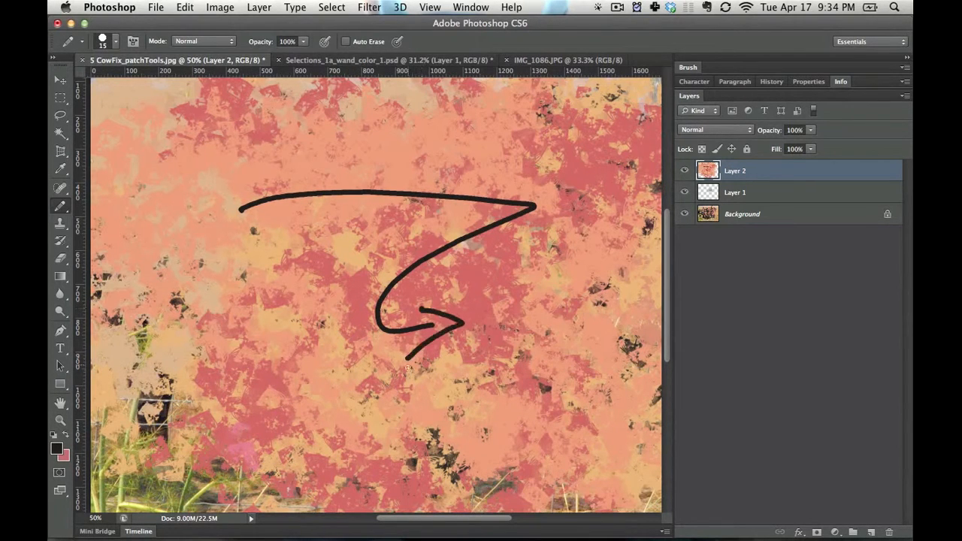
- Draw a cartoon face beside the arrowhead, with two round eyes, eyebrows and a wide open mouth
mouse_move(496, 300)
left_mouse_down()
mouse_move(535, 304)
mouse_move(496, 352)
left_mouse_up()
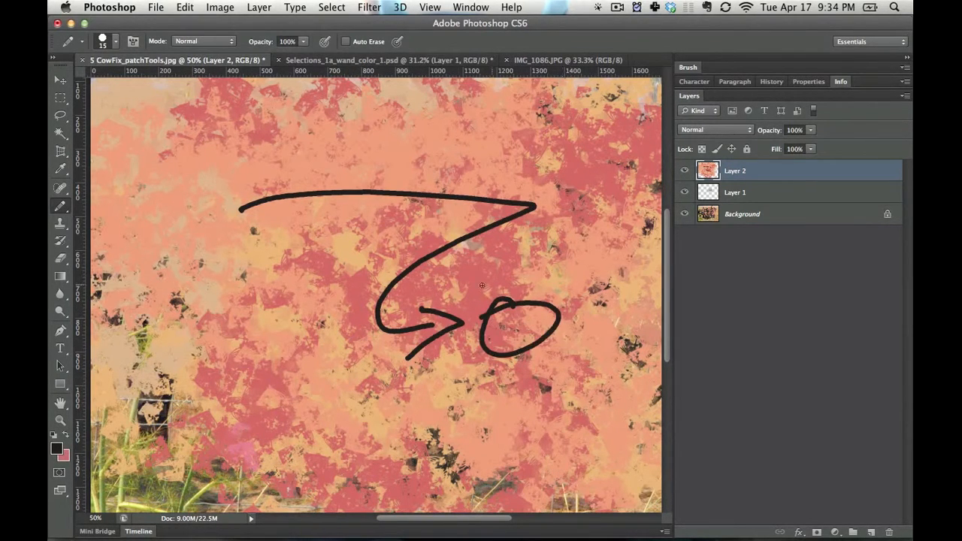
mouse_move(478, 288)
left_mouse_down()
mouse_move(575, 285)
mouse_move(624, 324)
left_mouse_up()
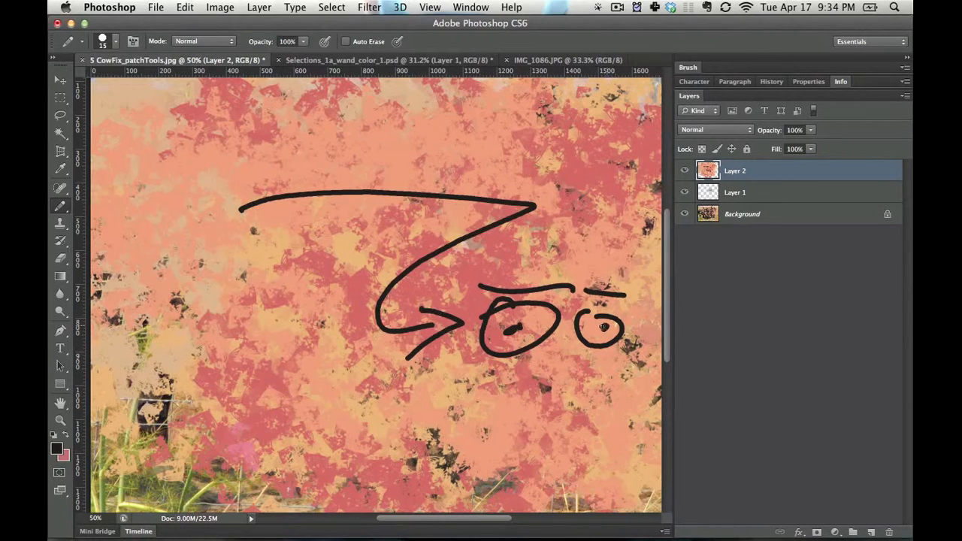
left_click_drag(497, 362, 662, 350)
left_click_drag(662, 395, 511, 434)
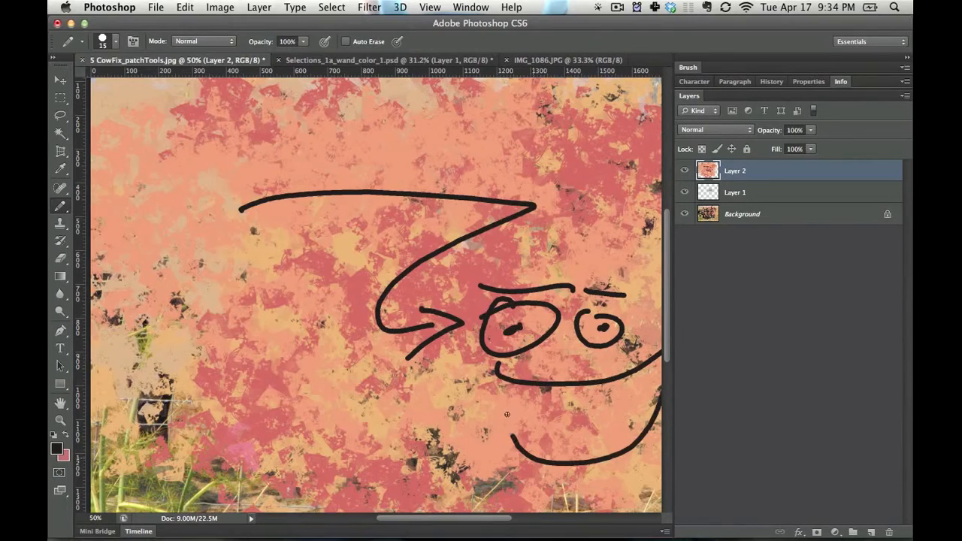
- Choose the Color Replacement Tool and revert the image to its original snapshot, 5 CowFix_patchTools.jpg, in the History
left_click(59, 211)
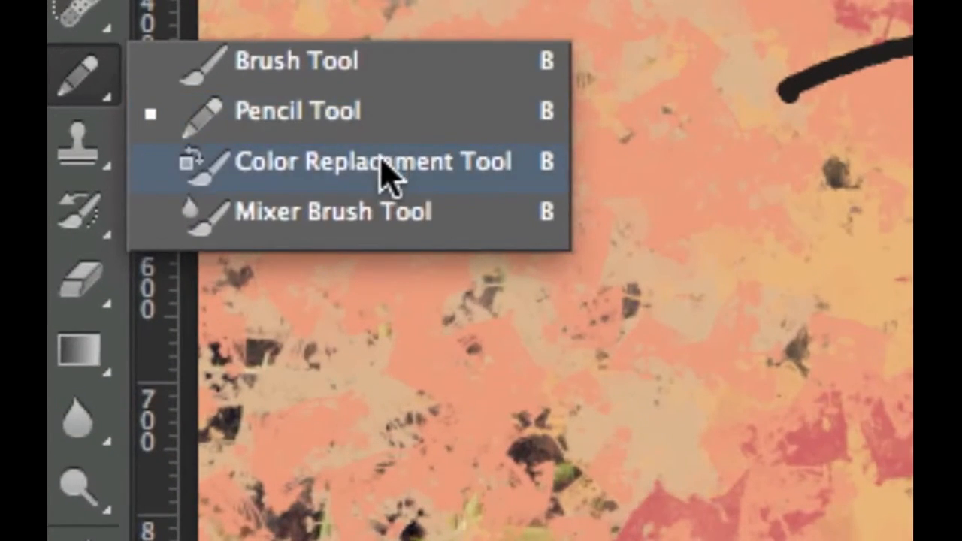
left_click(387, 171)
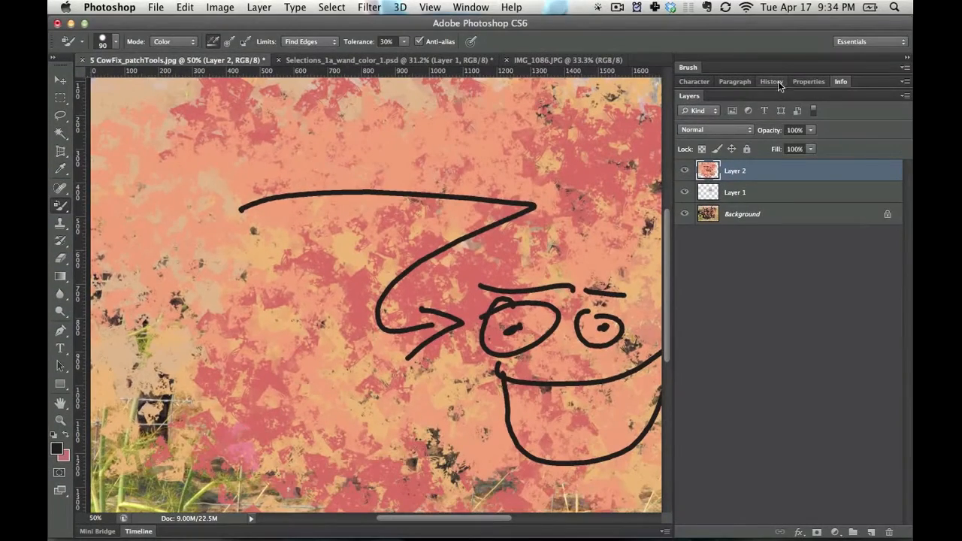
left_click(771, 82)
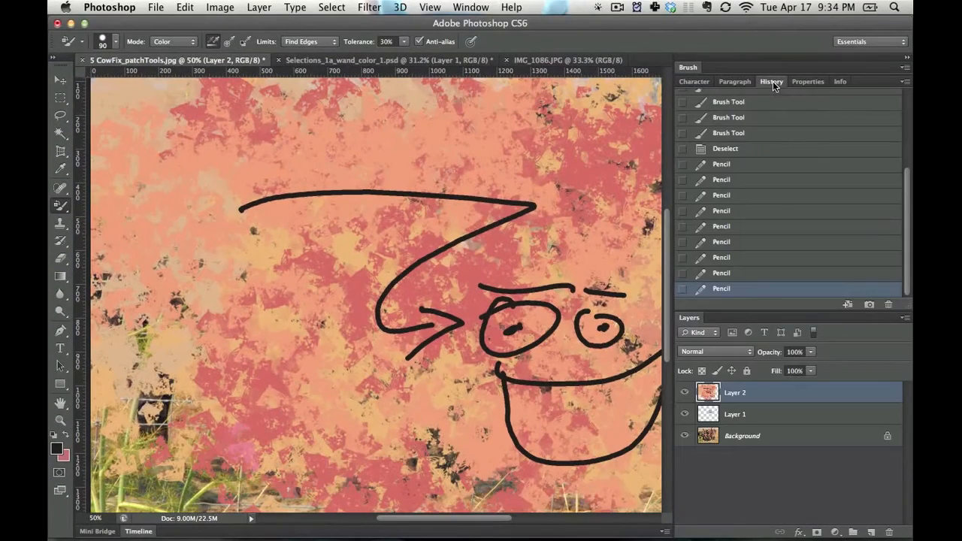
left_click_drag(902, 172, 901, 92)
left_click(826, 102)
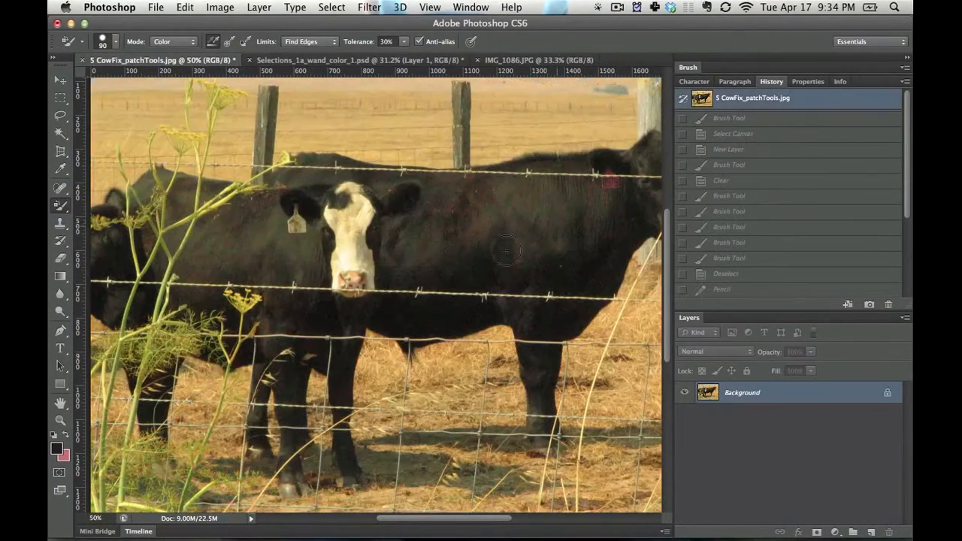
- Set the foreground color to bright red and recolor the middle fence post and the field beyond it with the Color Replacement Tool
key("space")
left_click_drag(290, 212, 219, 228)
left_click(55, 452)
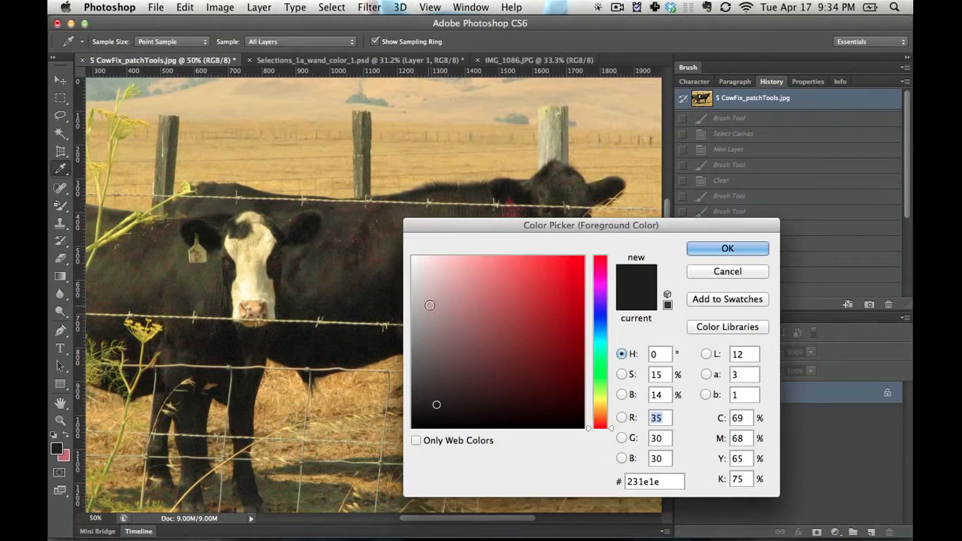
left_click_drag(430, 305, 606, 236)
left_click(694, 251)
mouse_move(432, 147)
left_mouse_down()
mouse_move(383, 162)
mouse_move(384, 149)
mouse_move(454, 155)
mouse_move(467, 163)
mouse_move(462, 182)
mouse_move(500, 139)
mouse_move(502, 154)
mouse_move(527, 160)
mouse_move(506, 139)
mouse_move(415, 141)
mouse_move(410, 133)
mouse_move(399, 136)
mouse_move(526, 146)
left_mouse_up()
mouse_move(362, 151)
left_mouse_down()
mouse_move(358, 118)
mouse_move(367, 177)
left_mouse_up()
right_click(382, 157)
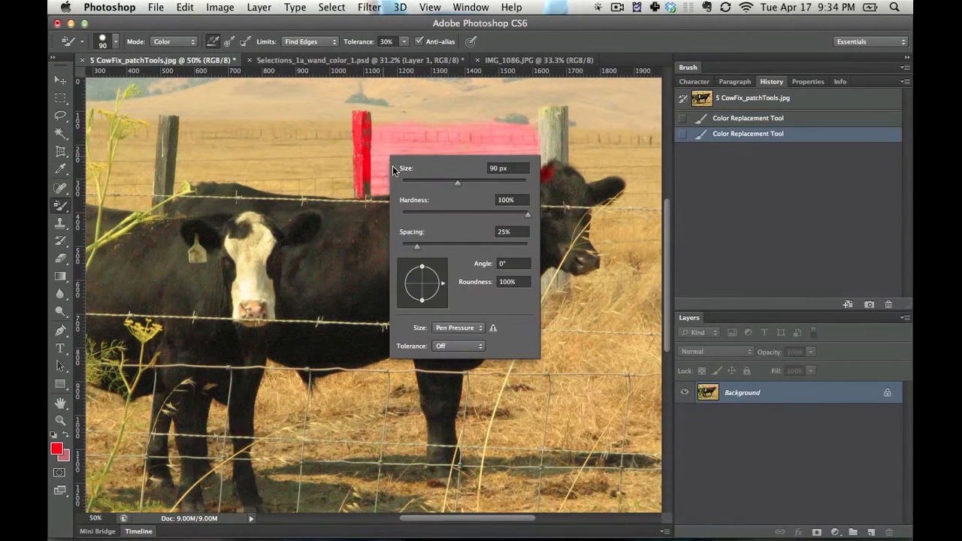
left_click(372, 154)
- Set the Color Replacement mode to Saturation and brush over the field between the gray and the red fence posts
left_click(174, 42)
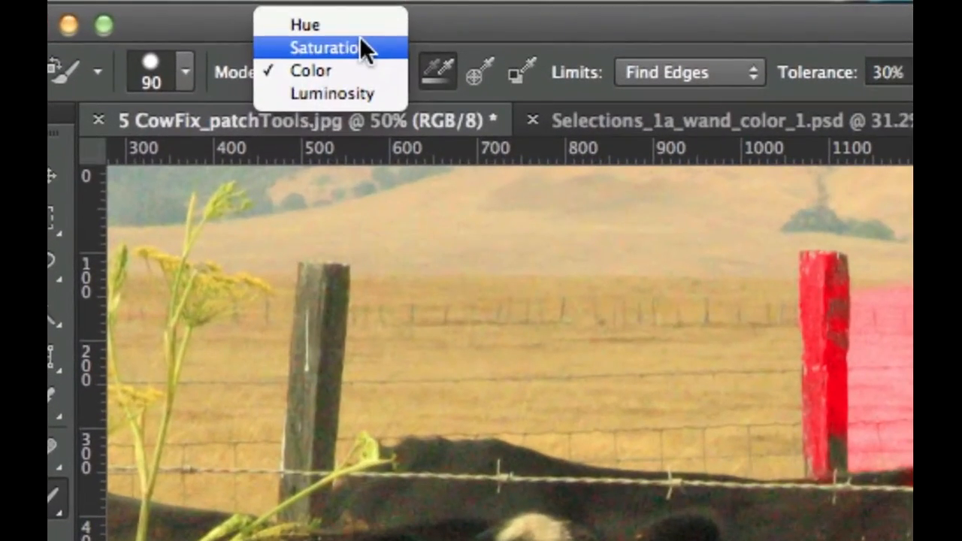
left_click(183, 32)
mouse_move(318, 147)
left_mouse_down()
mouse_move(337, 135)
mouse_move(311, 175)
left_mouse_up()
left_click_drag(690, 416, 725, 462)
- Return the Color Replacement mode to Color and tint the rear cow's back edge, shoulder, neck and head red
left_click(368, 73)
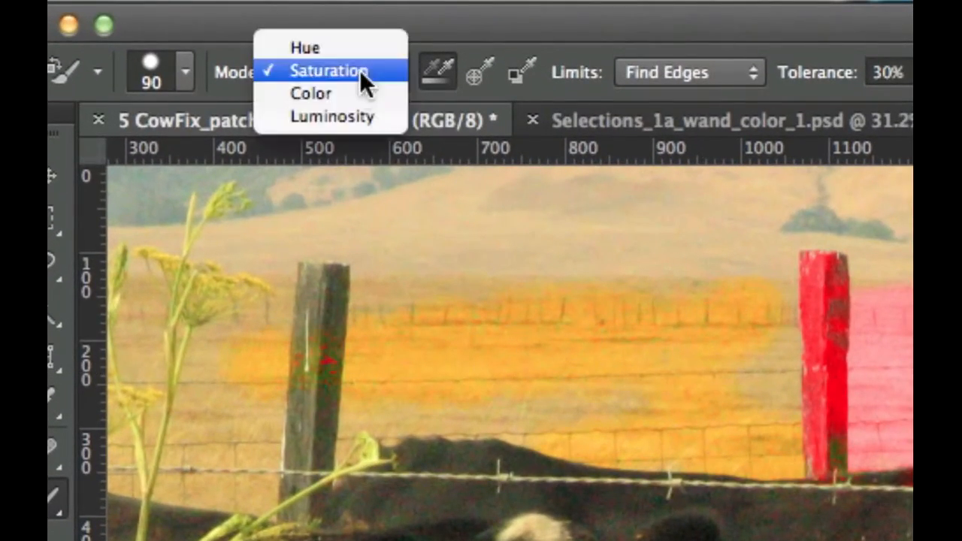
left_click(349, 91)
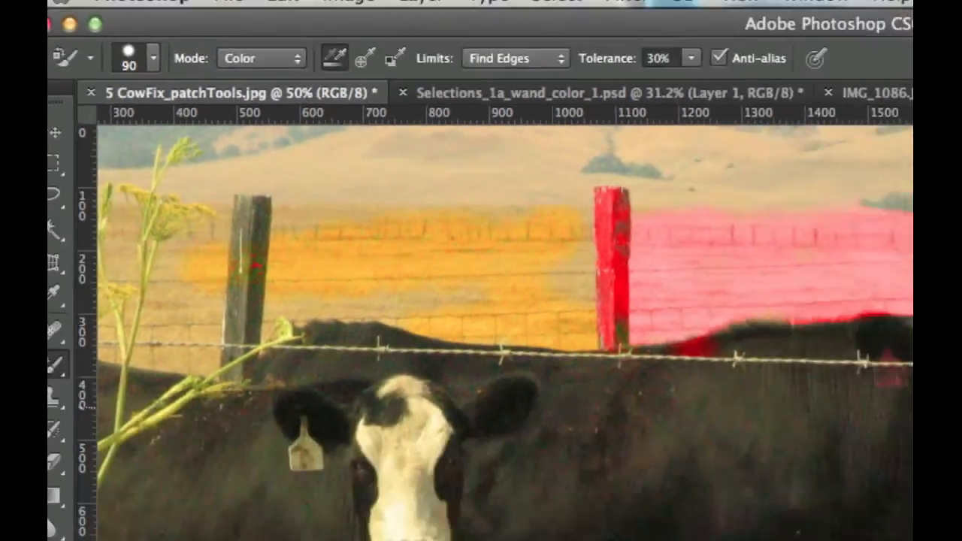
left_click_drag(556, 220, 464, 268)
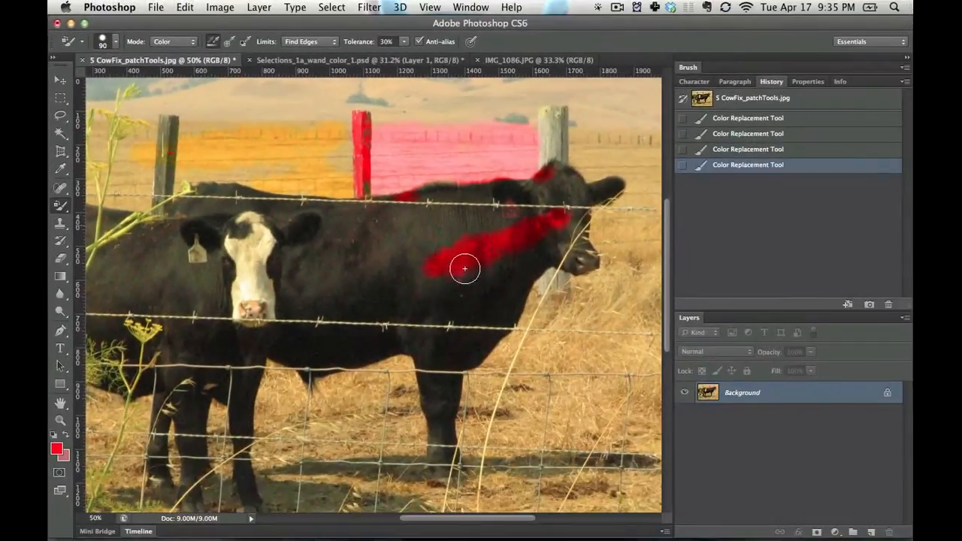
left_click_drag(515, 239, 516, 222)
mouse_move(564, 181)
left_mouse_down()
mouse_move(582, 203)
mouse_move(605, 197)
left_mouse_up()
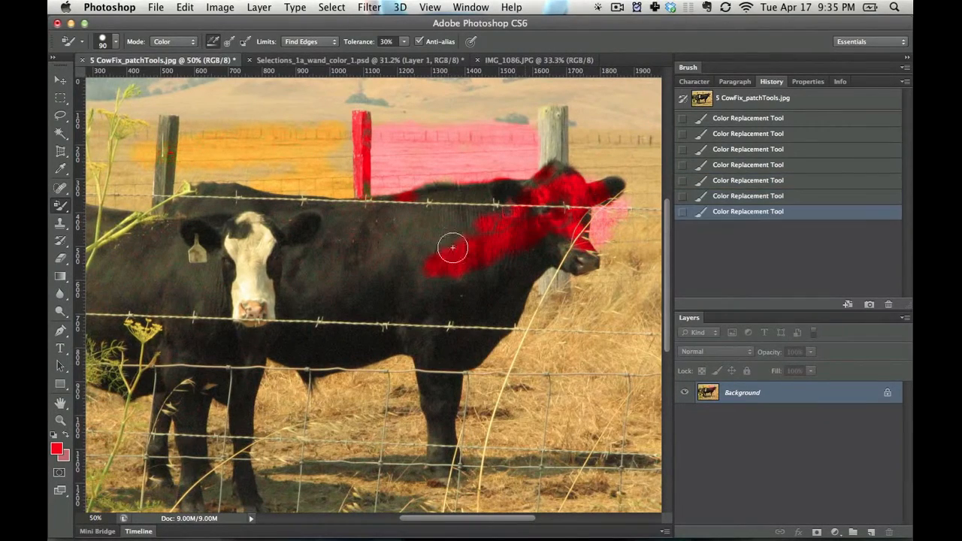
- Choose the Mixer Brush Tool and paint blended red strokes from beside the rear cow's leg across its body and toward the shoulder
left_click(65, 209)
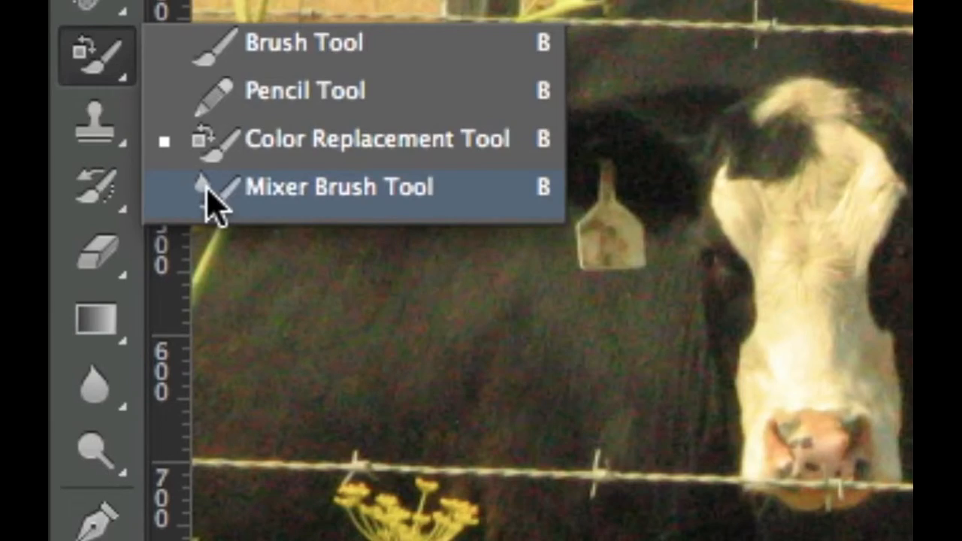
left_click(211, 189)
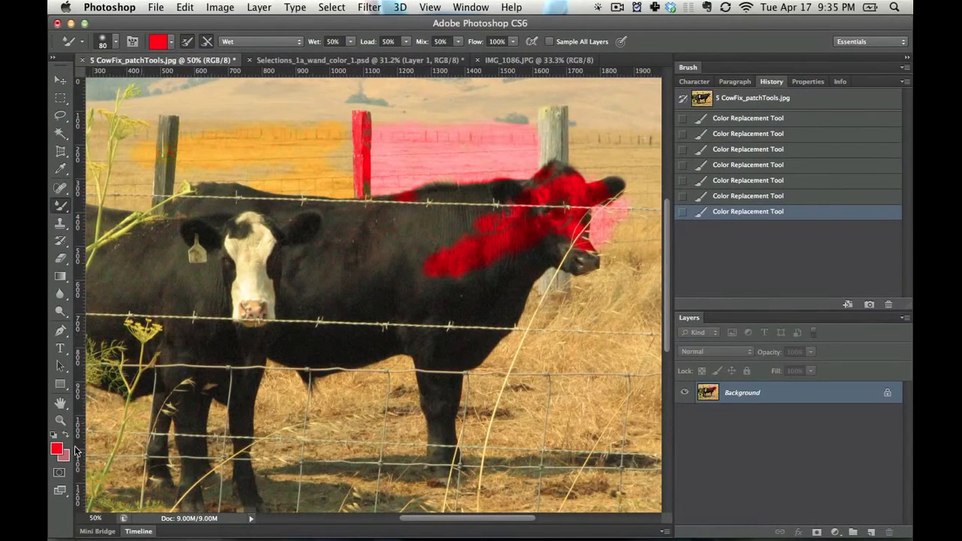
mouse_move(418, 455)
left_mouse_down()
mouse_move(408, 350)
mouse_move(359, 302)
left_mouse_up()
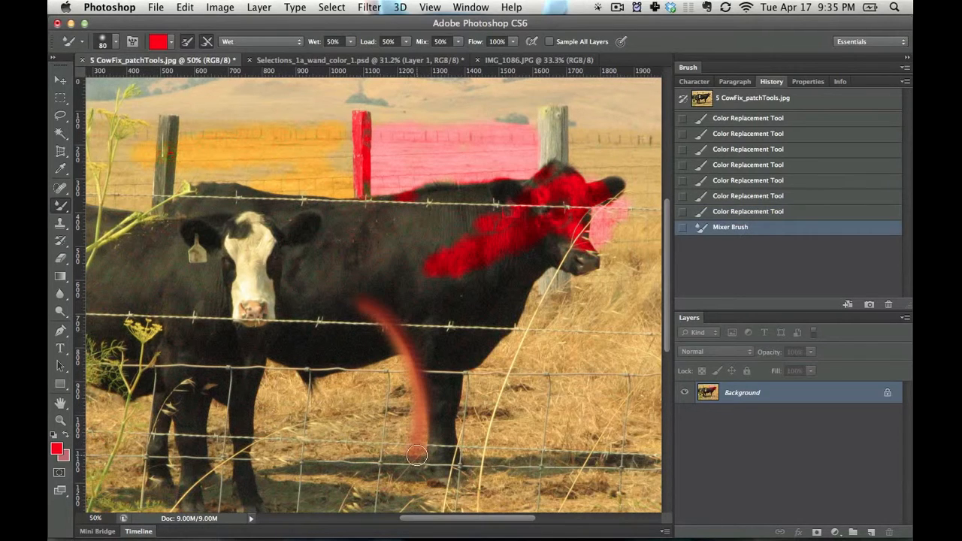
mouse_move(409, 352)
left_mouse_down()
mouse_move(356, 304)
mouse_move(394, 328)
mouse_move(322, 326)
mouse_move(355, 316)
mouse_move(260, 337)
left_mouse_up()
mouse_move(368, 305)
left_mouse_down()
mouse_move(269, 265)
mouse_move(378, 285)
mouse_move(431, 275)
left_mouse_up()
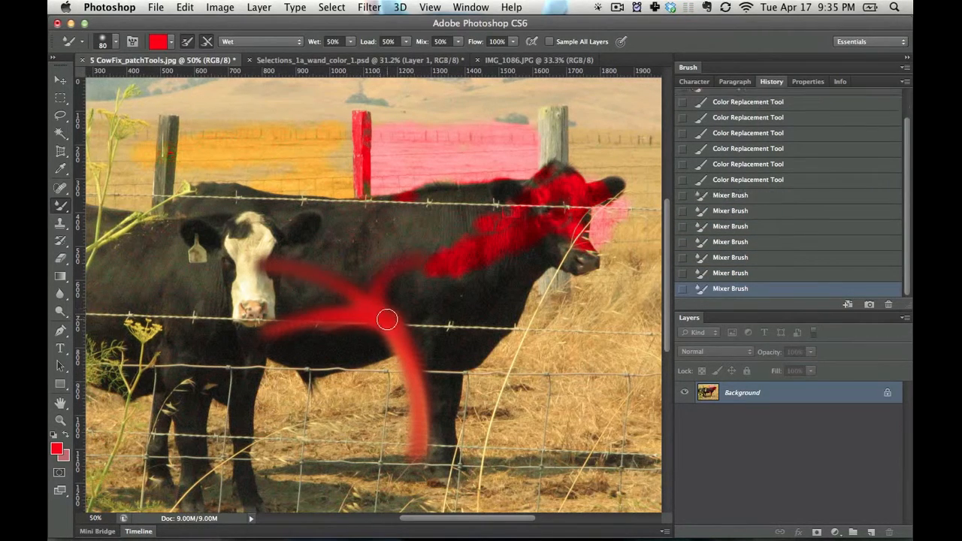
- Paint more blended red Mixer Brush strokes across the rear cow's body and over the front cow's face and ear
left_click_drag(387, 320, 478, 367)
left_click_drag(410, 341, 440, 351)
mouse_move(395, 320)
left_mouse_down()
mouse_move(435, 383)
mouse_move(239, 365)
left_mouse_up()
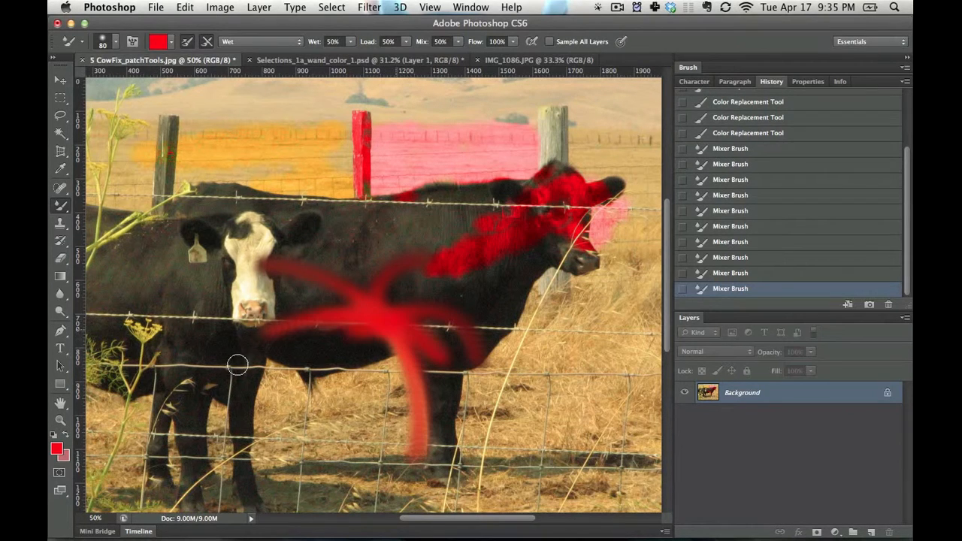
left_click_drag(369, 329, 312, 297)
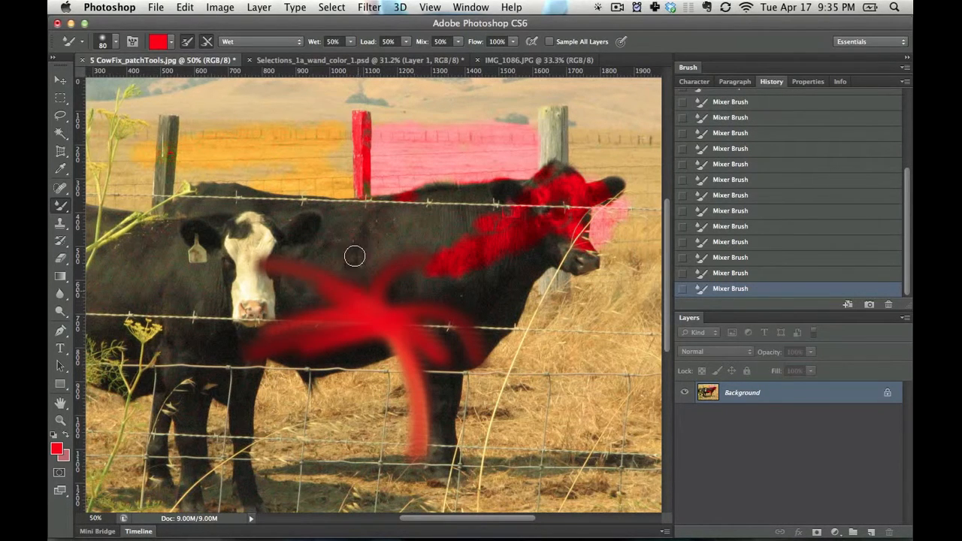
left_click_drag(419, 243, 187, 250)
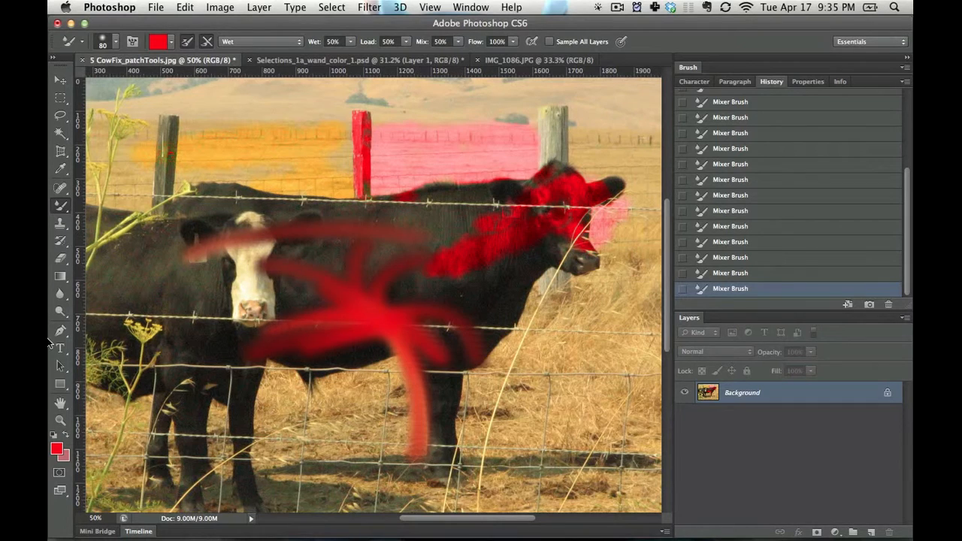
- Set the foreground color to blue (005aff) and blend blue strokes into the red paint on the rear cow's body
left_click(56, 449)
left_click(599, 323)
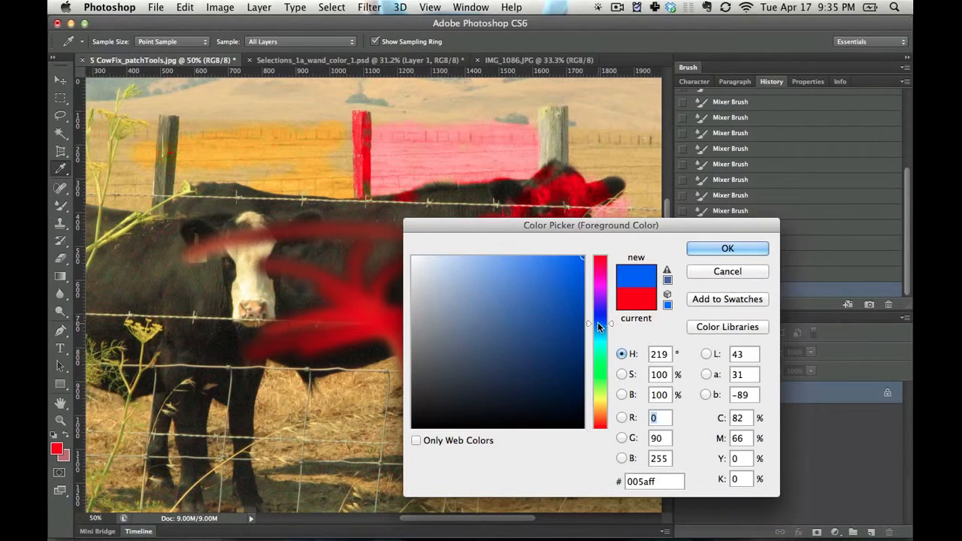
left_click(698, 250)
mouse_move(429, 290)
left_mouse_down()
mouse_move(398, 294)
mouse_move(342, 258)
mouse_move(296, 266)
mouse_move(350, 308)
mouse_move(420, 339)
mouse_move(384, 342)
left_mouse_up()
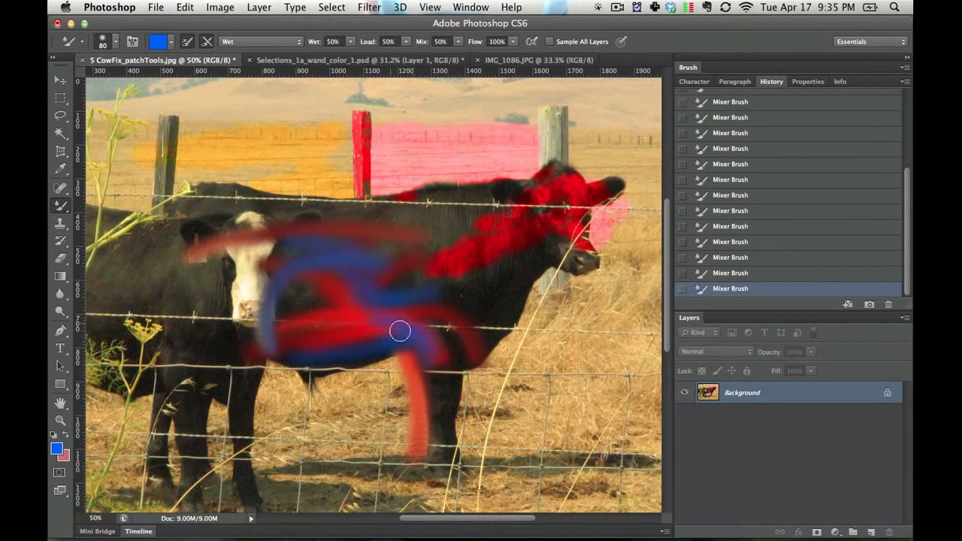
- Choose the 90 px textured brush tip and paint blue strokes over the mixed paint beside the front cow's nose
right_click(399, 330)
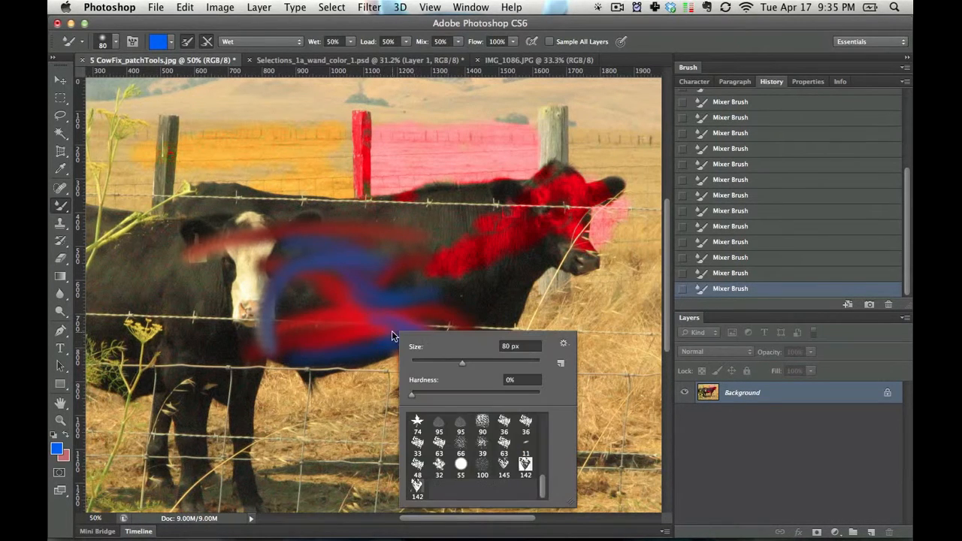
left_click(485, 424)
left_click(329, 314)
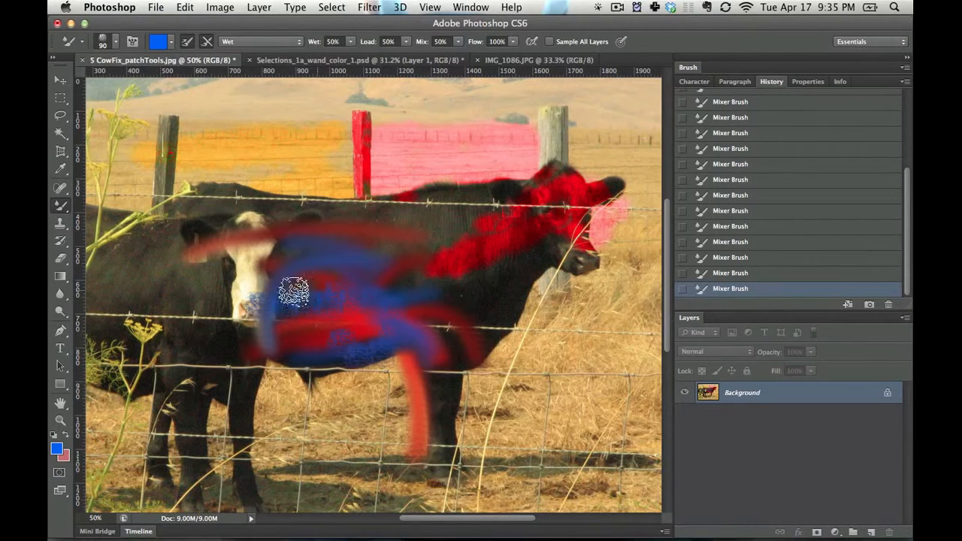
left_click_drag(293, 292, 346, 411)
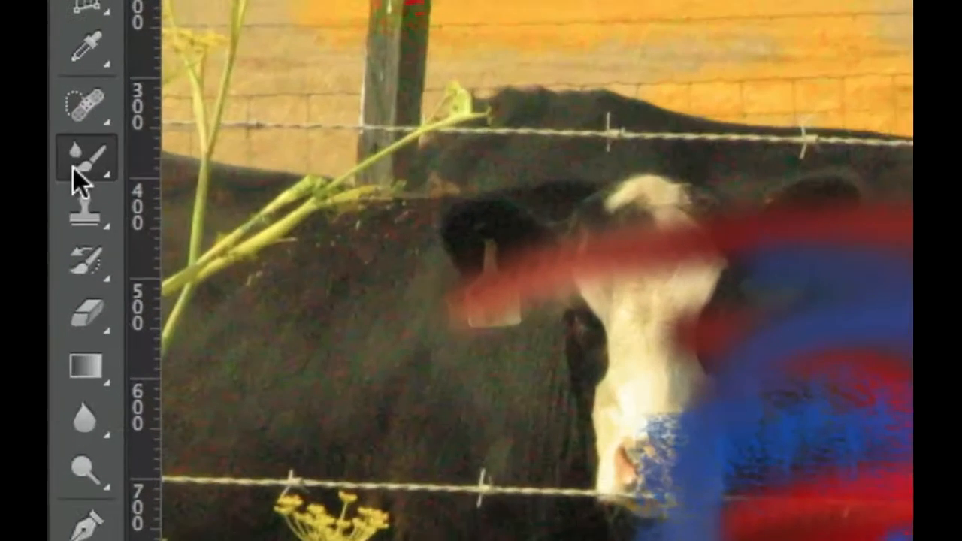
- Switch from the Mixer Brush back to the regular Brush Tool
left_click(60, 207)
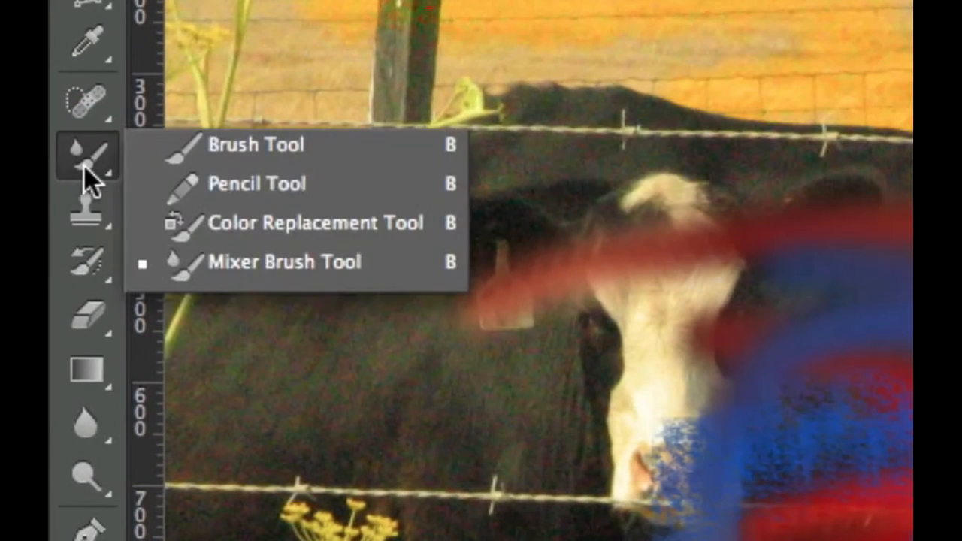
left_click(226, 154)
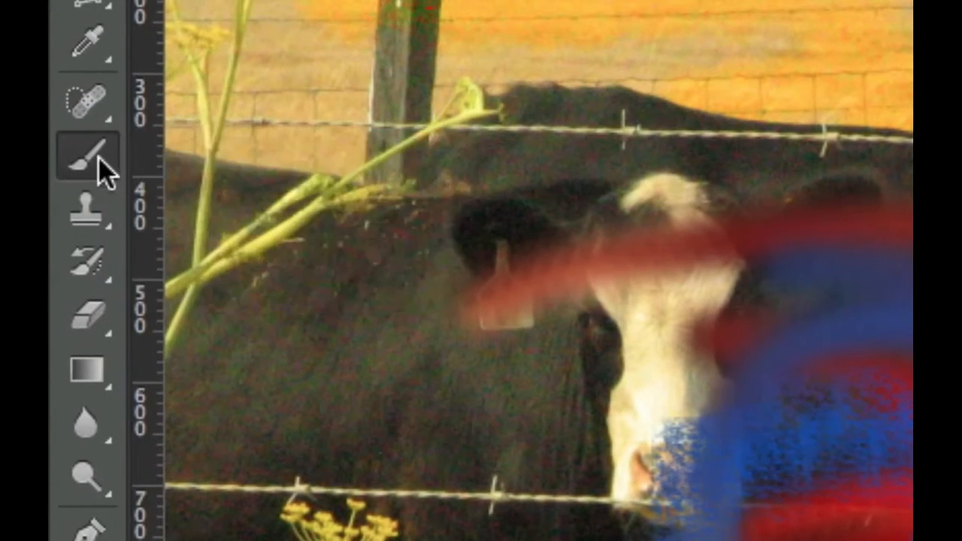
left_click(96, 155)
left_click(106, 172)
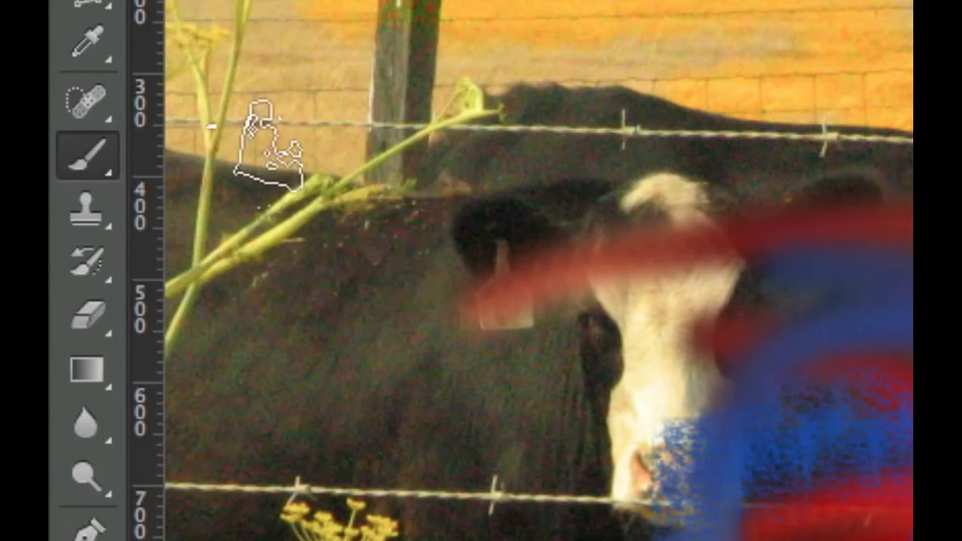